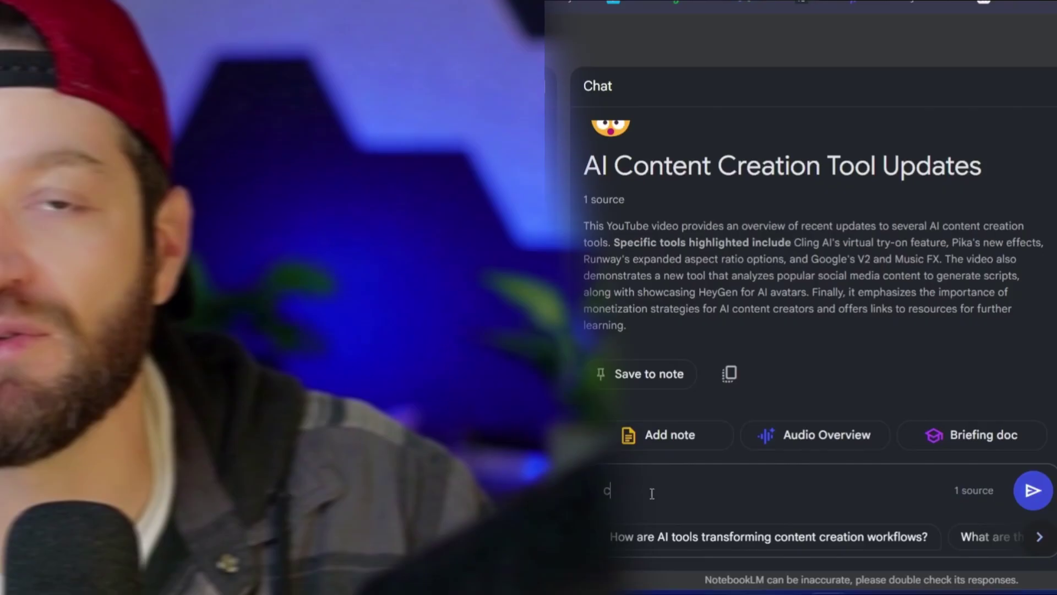
- Begin typing the NotebookLM chat prompt 'create me a newsletter based on th…'
{"action": "type", "text": "reate me a n"}
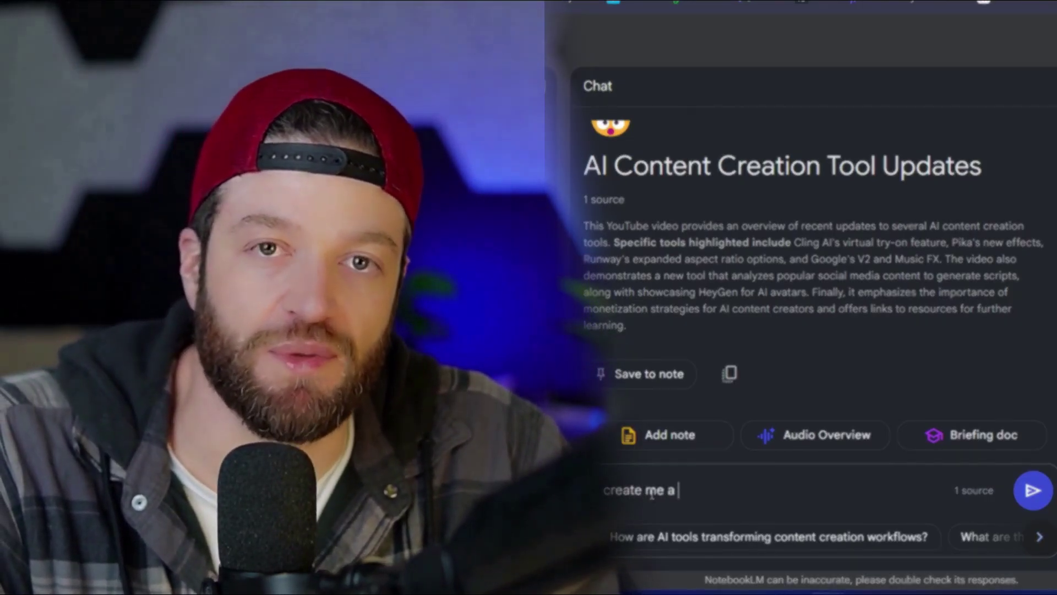
{"action": "type", "text": "ewsletter ba"}
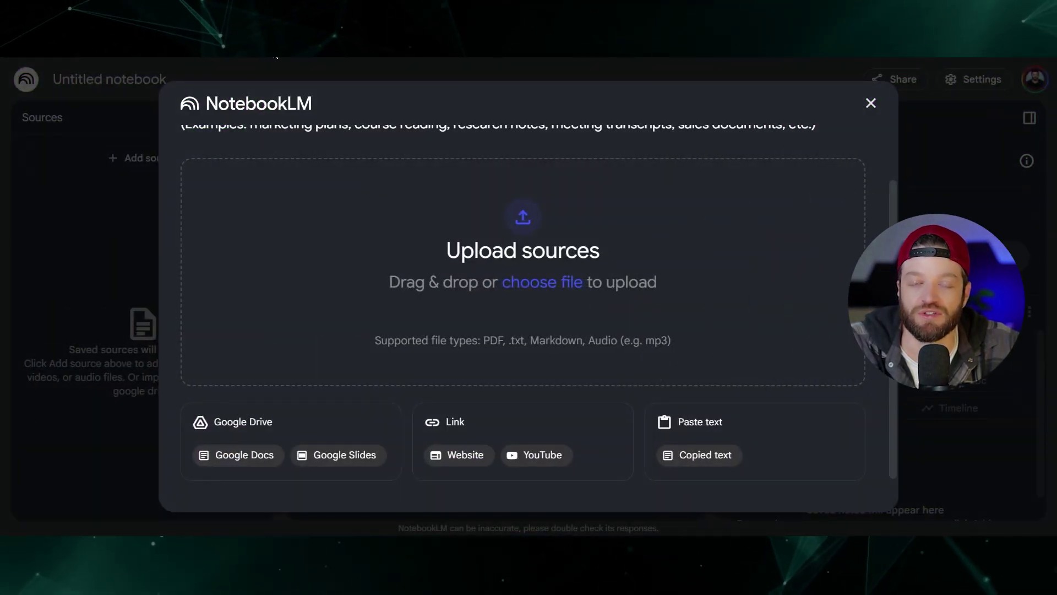
- Add the YouTube video as the notebook's source by pasting its link
{"action": "left_click", "coordinate": [530, 454]}
{"action": "left_click", "coordinate": [212, 228]}
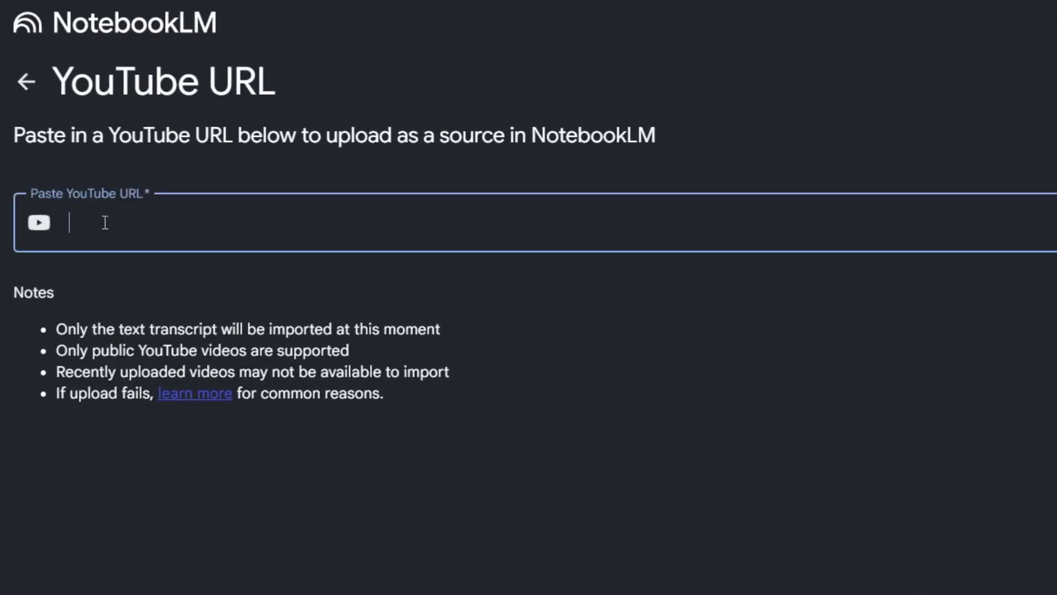
{"action": "type", "text": "https://www.youtube.com/watch?v=SH8DIKFSrkQ&t=924s"}
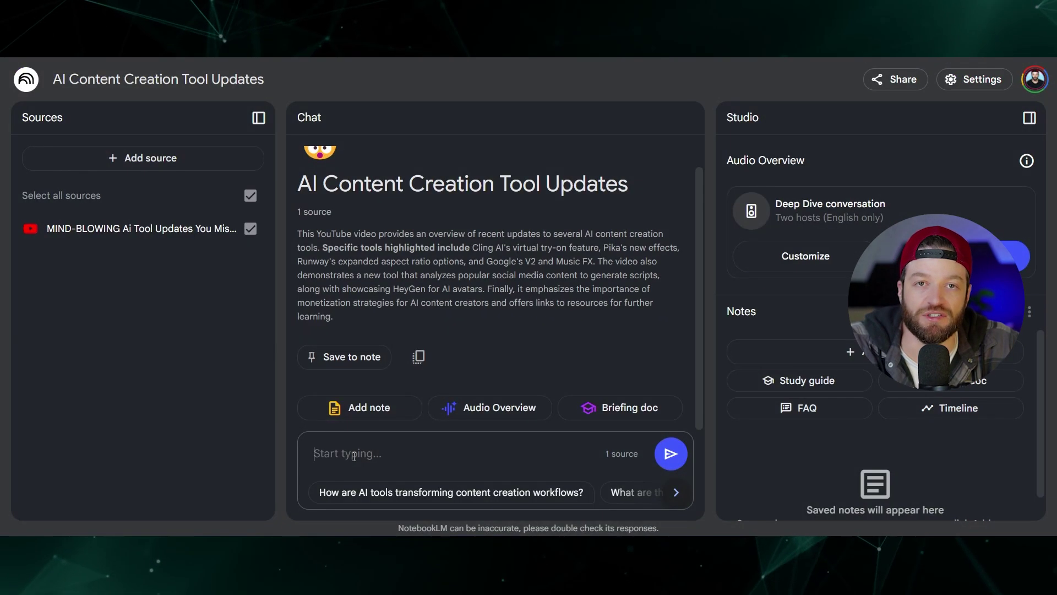
- Ask the chat to create a newsletter based on this video, then scroll through the reply
{"action": "type", "text": "create me a newsletter based on this video"}
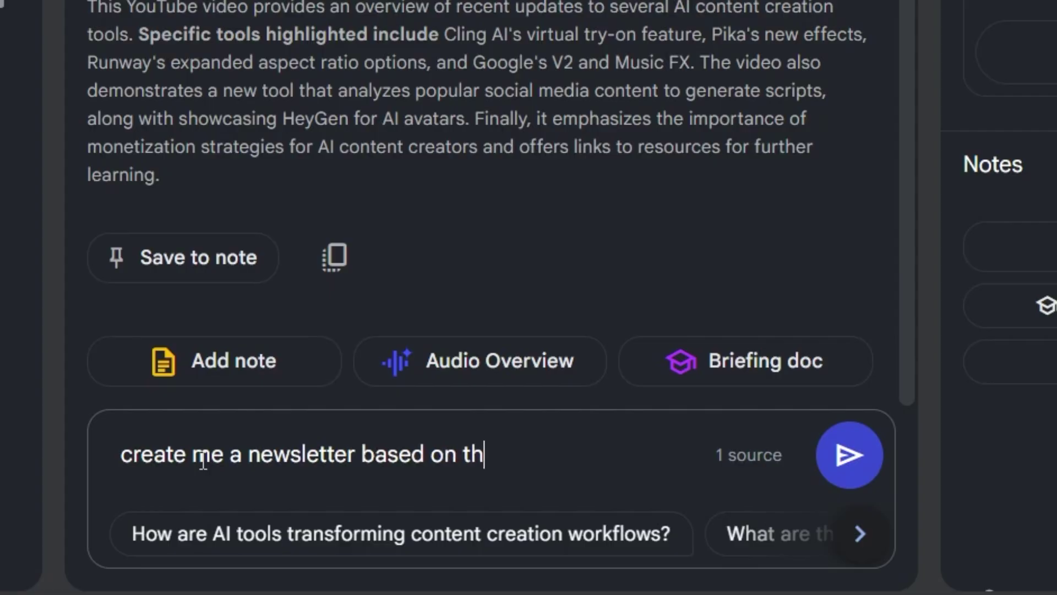
{"action": "key", "text": "Return"}
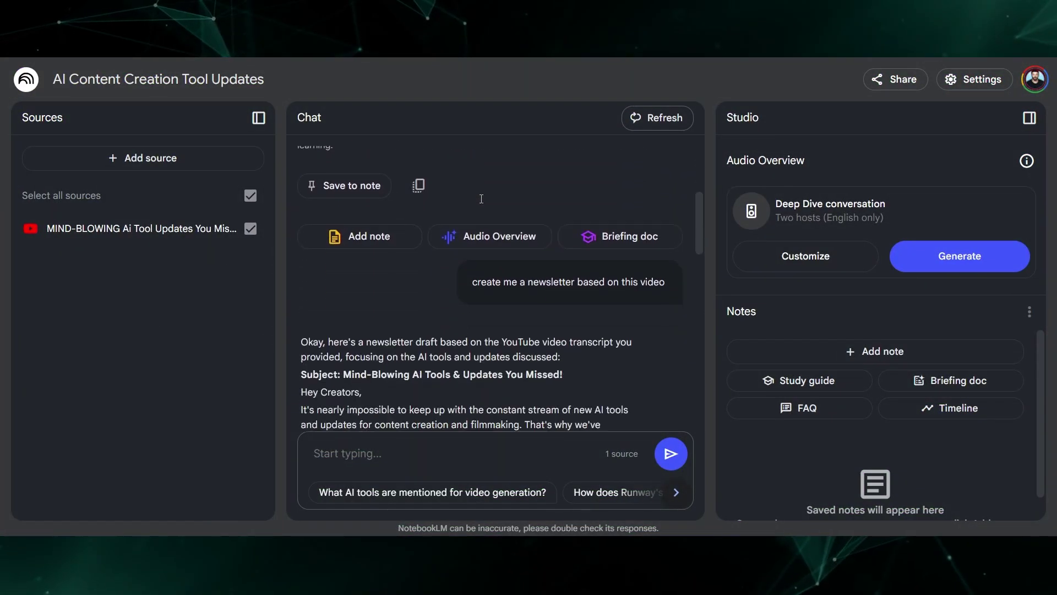
{"action": "scroll", "coordinate": [458, 204], "scroll_direction": "up", "scroll_amount": 4}
{"action": "scroll", "coordinate": [459, 234], "scroll_direction": "down", "scroll_amount": 3}
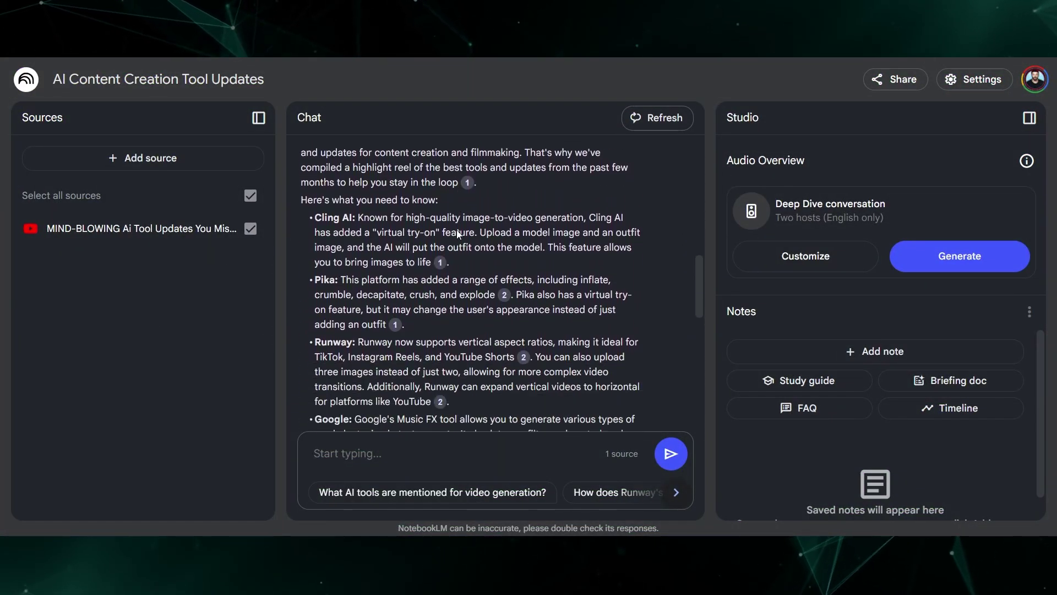
{"action": "scroll", "coordinate": [458, 233], "scroll_direction": "down", "scroll_amount": 6}
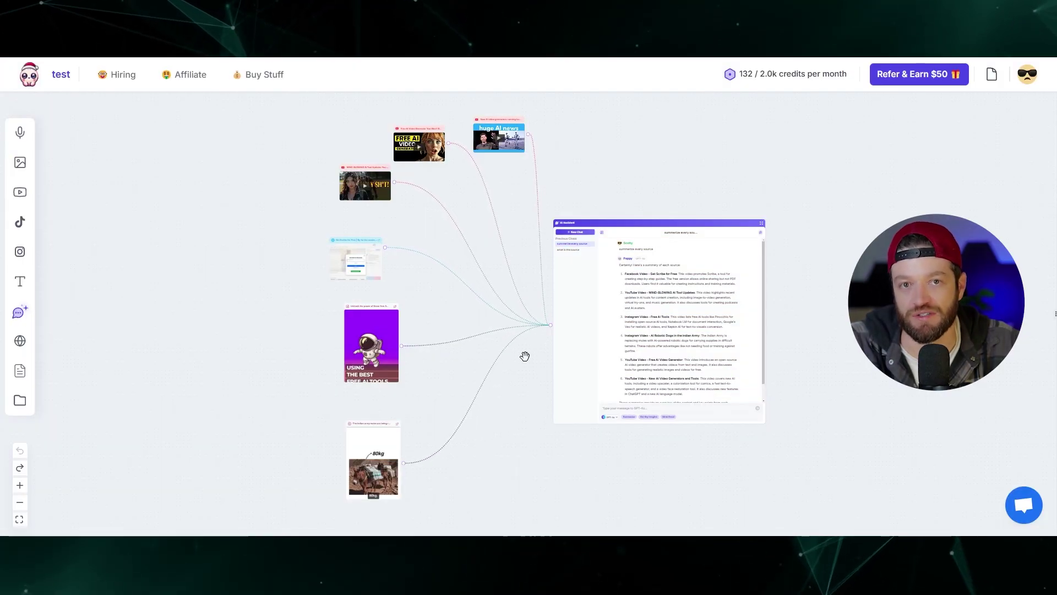
- Rearrange the AI news, astronaut and Scribe screenshot nodes on the test board
{"action": "scroll", "coordinate": [308, 300], "scroll_direction": "up", "scroll_amount": 2}
{"action": "scroll", "coordinate": [309, 299], "scroll_direction": "down", "scroll_amount": 3}
{"action": "scroll", "coordinate": [481, 325], "scroll_direction": "up", "scroll_amount": 2}
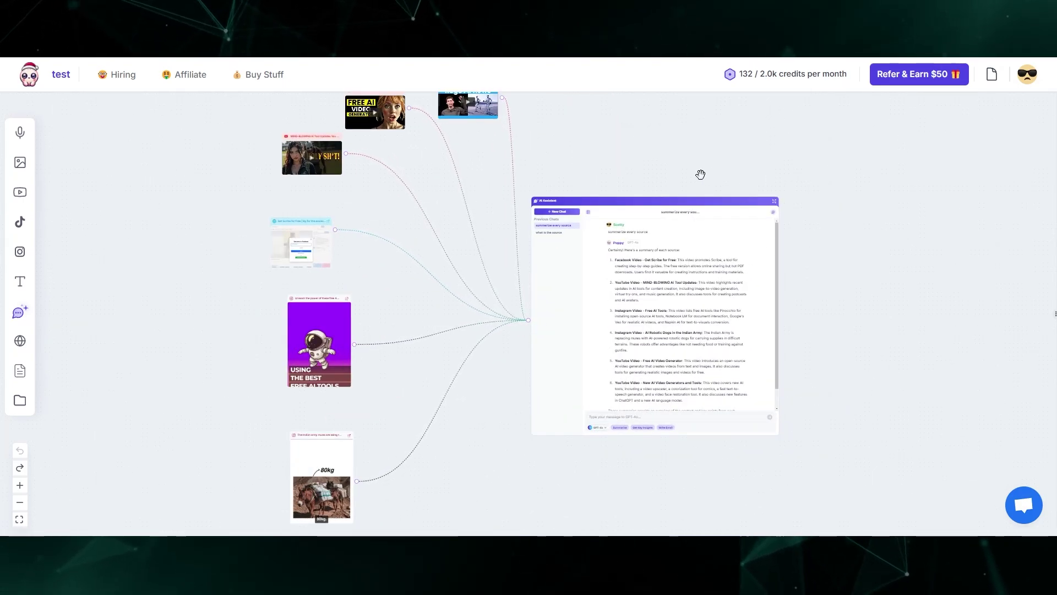
{"action": "scroll", "coordinate": [397, 179], "scroll_direction": "down", "scroll_amount": 1}
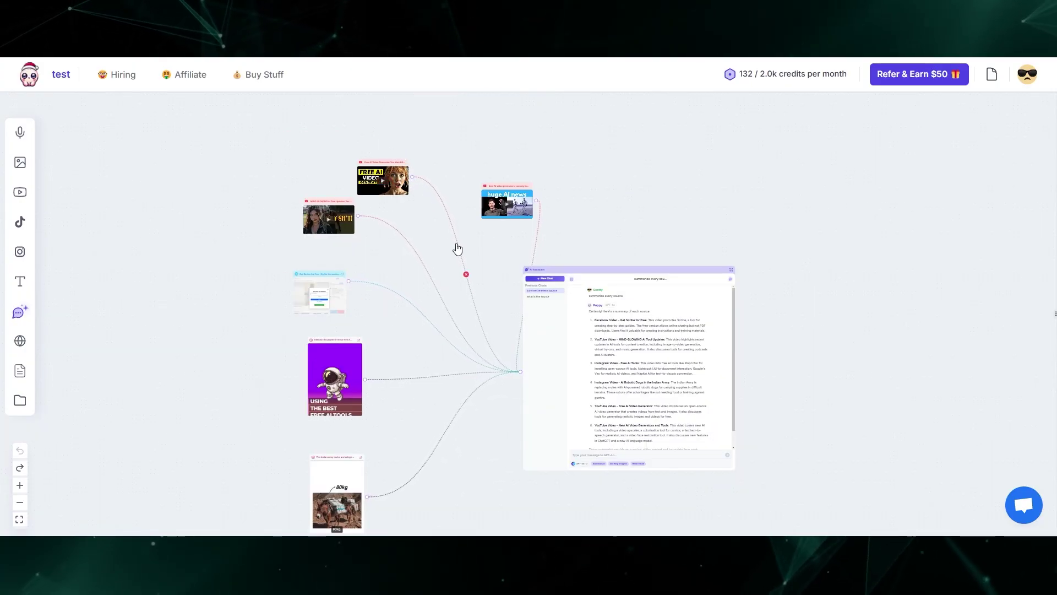
{"action": "mouse_move", "coordinate": [527, 183]}
{"action": "left_mouse_down"}
{"action": "mouse_move", "coordinate": [507, 161]}
{"action": "mouse_move", "coordinate": [508, 175]}
{"action": "left_mouse_up"}
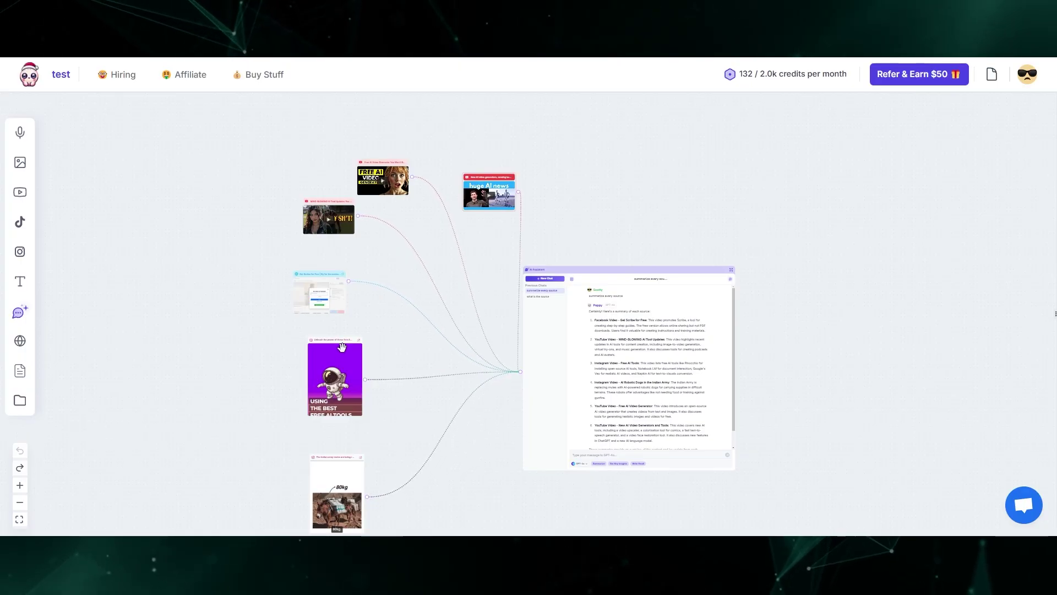
{"action": "mouse_move", "coordinate": [342, 347]}
{"action": "left_mouse_down"}
{"action": "mouse_move", "coordinate": [322, 356]}
{"action": "mouse_move", "coordinate": [336, 352]}
{"action": "left_mouse_up"}
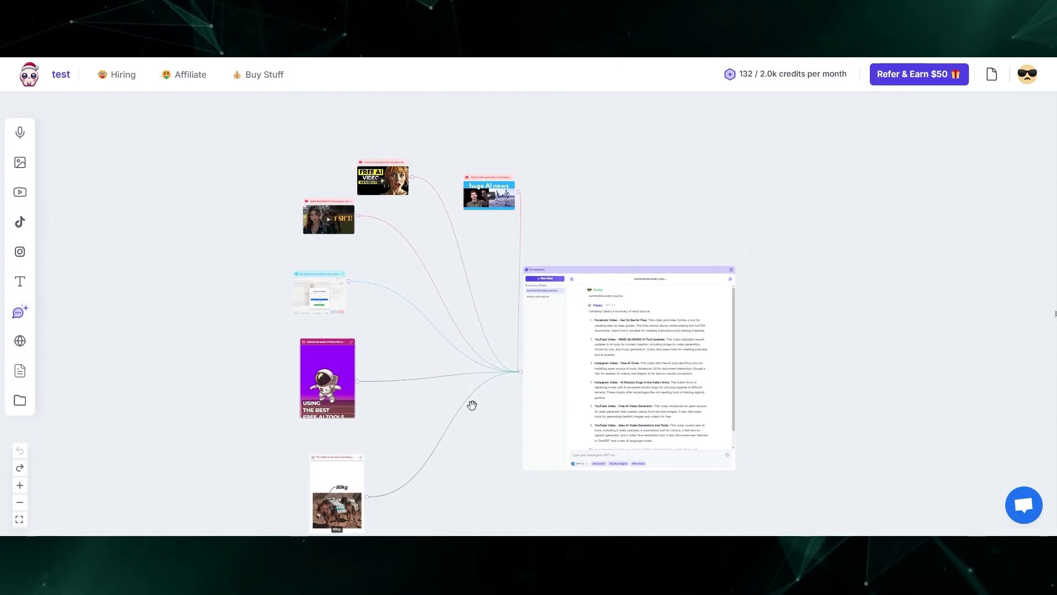
{"action": "left_click_drag", "start_coordinate": [335, 301], "coordinate": [355, 305]}
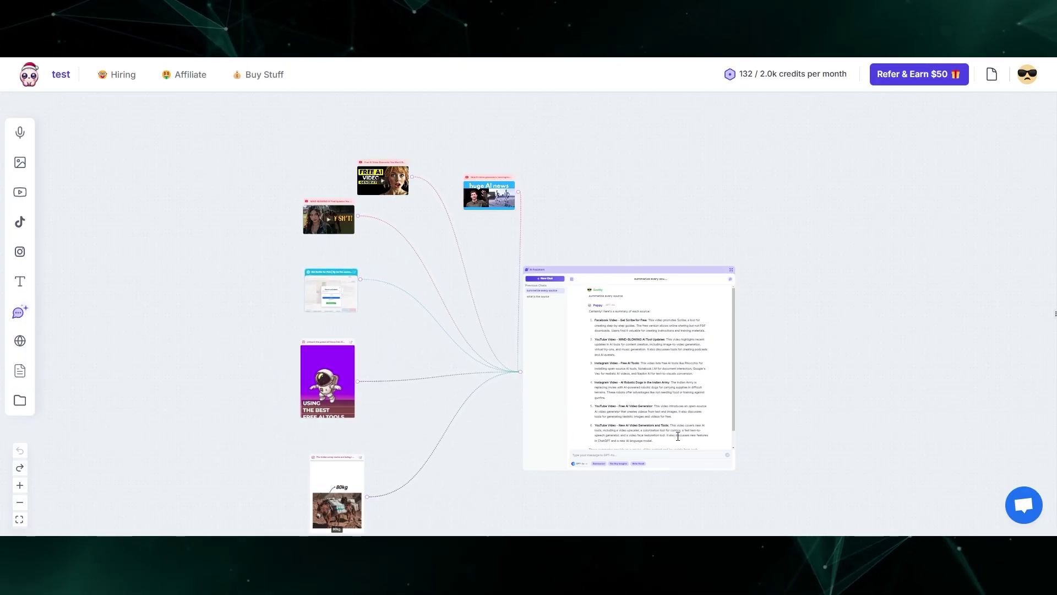
{"action": "scroll", "coordinate": [278, 388], "scroll_direction": "down", "scroll_amount": 1}
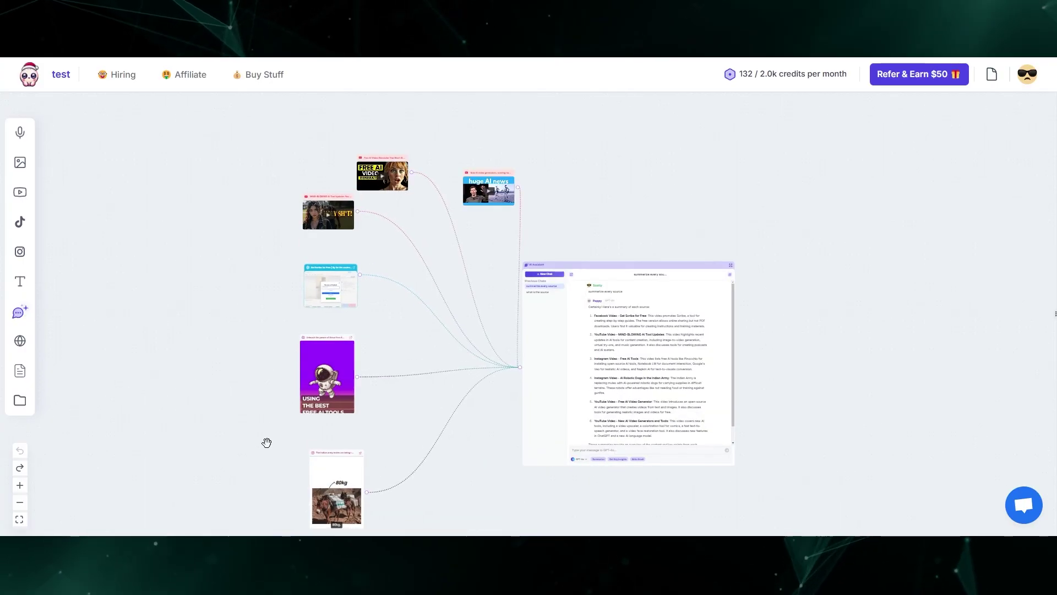
{"action": "left_click_drag", "start_coordinate": [267, 442], "coordinate": [246, 378]}
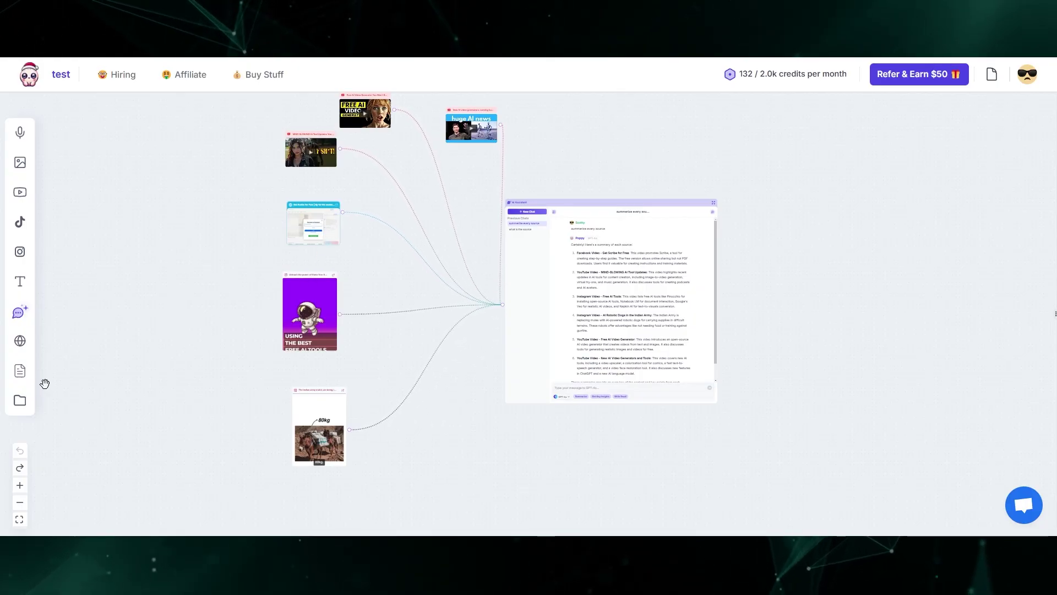
- Add Group 1 and move the Facebook, astronaut and mules video nodes into it
{"action": "left_click_drag", "start_coordinate": [27, 405], "coordinate": [237, 282]}
{"action": "left_click_drag", "start_coordinate": [310, 220], "coordinate": [205, 281]}
{"action": "left_click_drag", "start_coordinate": [308, 308], "coordinate": [206, 294]}
{"action": "left_click_drag", "start_coordinate": [300, 412], "coordinate": [218, 297]}
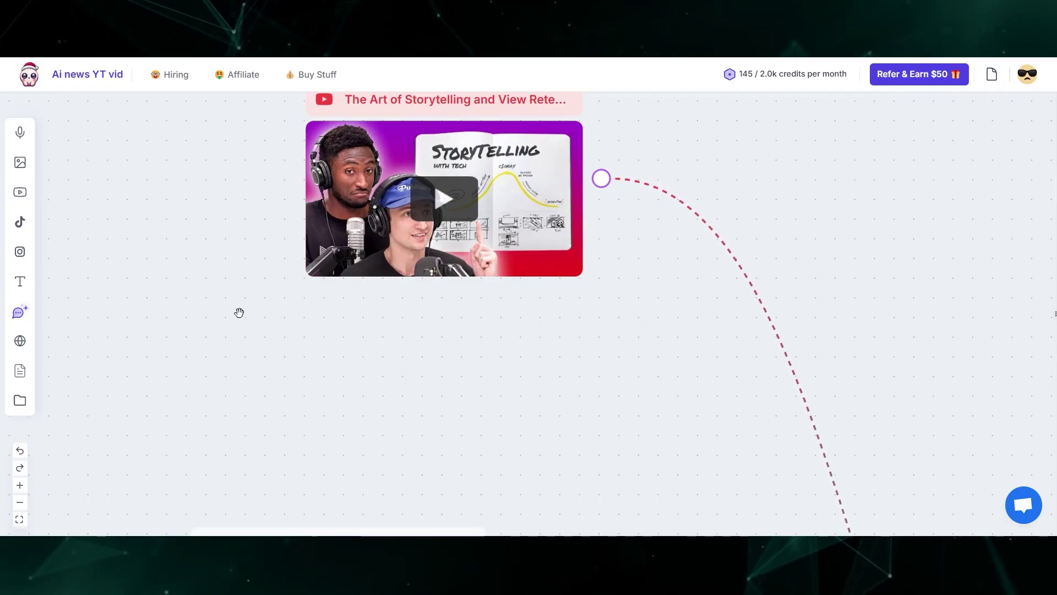
- Pan and zoom across the storytelling video, Instagram node and AI chat on Ai news YT vid
{"action": "left_click_drag", "start_coordinate": [239, 312], "coordinate": [189, 401]}
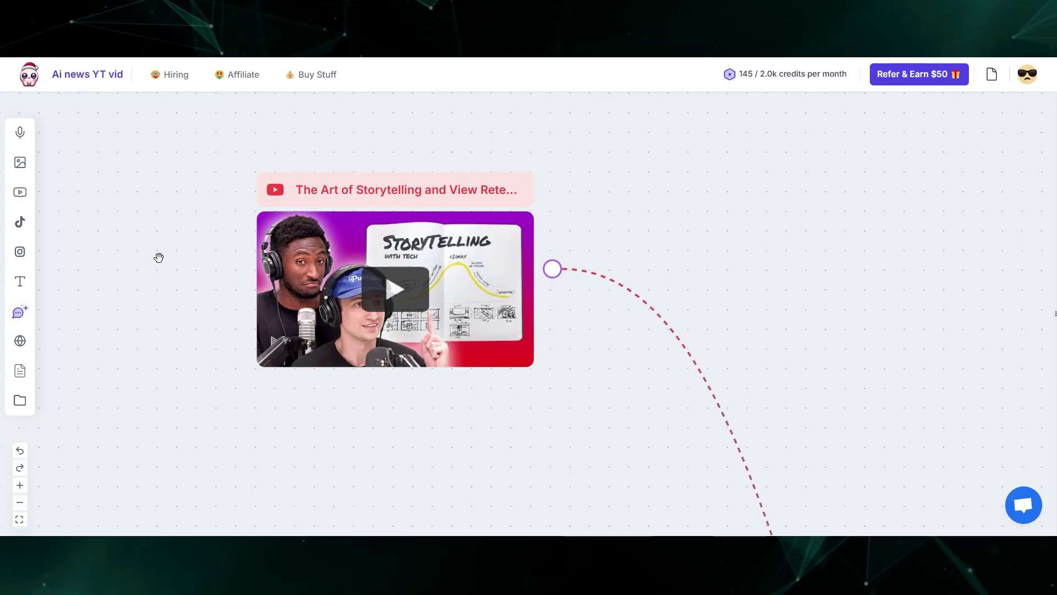
{"action": "scroll", "coordinate": [141, 319], "scroll_direction": "down", "scroll_amount": 3}
{"action": "left_click_drag", "start_coordinate": [142, 349], "coordinate": [210, 152]}
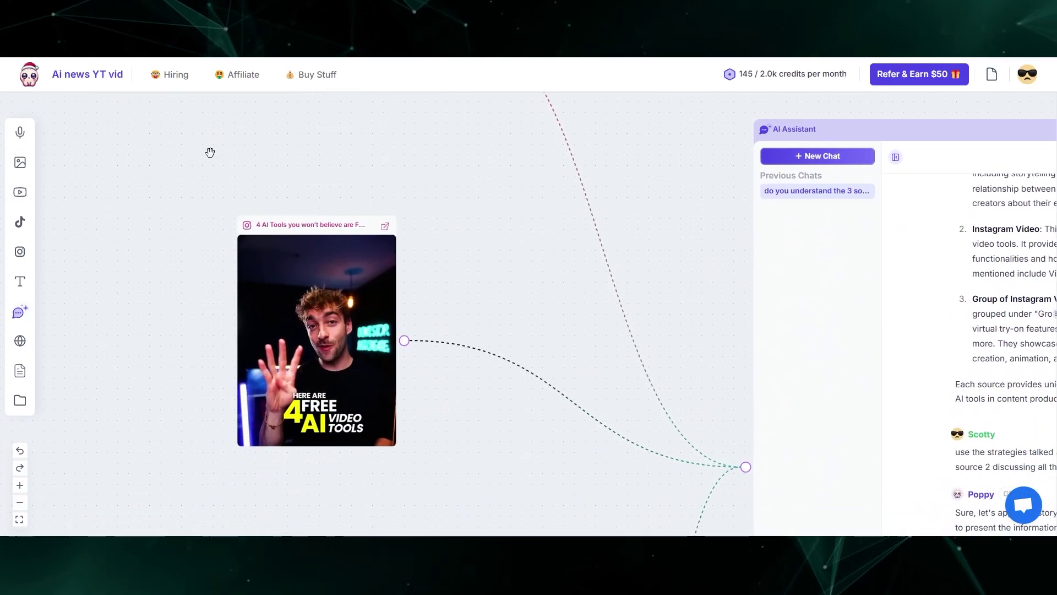
{"action": "scroll", "coordinate": [180, 368], "scroll_direction": "up", "scroll_amount": 2}
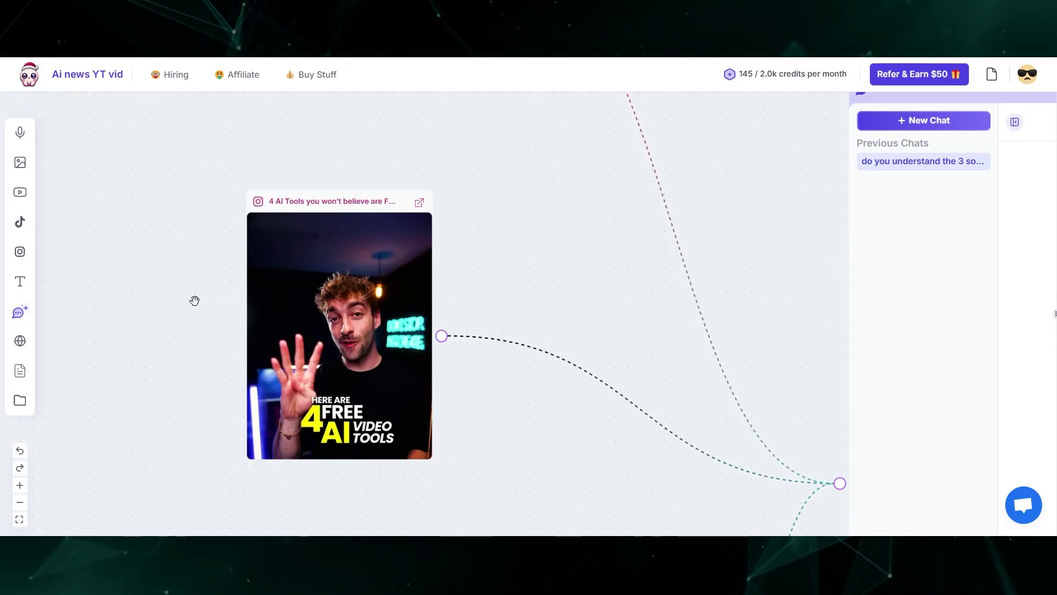
{"action": "scroll", "coordinate": [166, 325], "scroll_direction": "down", "scroll_amount": 10}
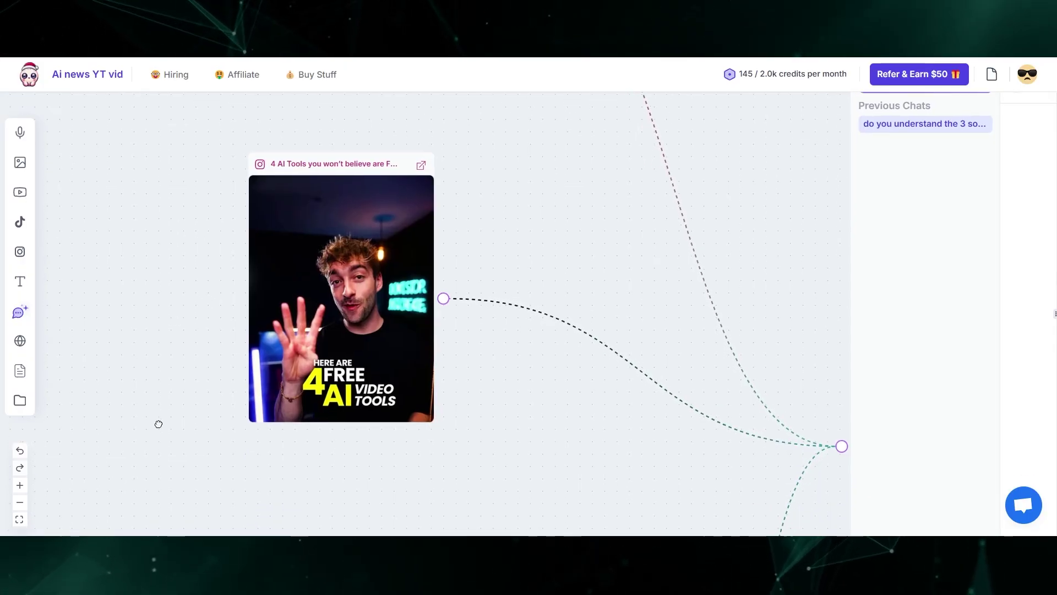
{"action": "scroll", "coordinate": [166, 373], "scroll_direction": "down", "scroll_amount": 3}
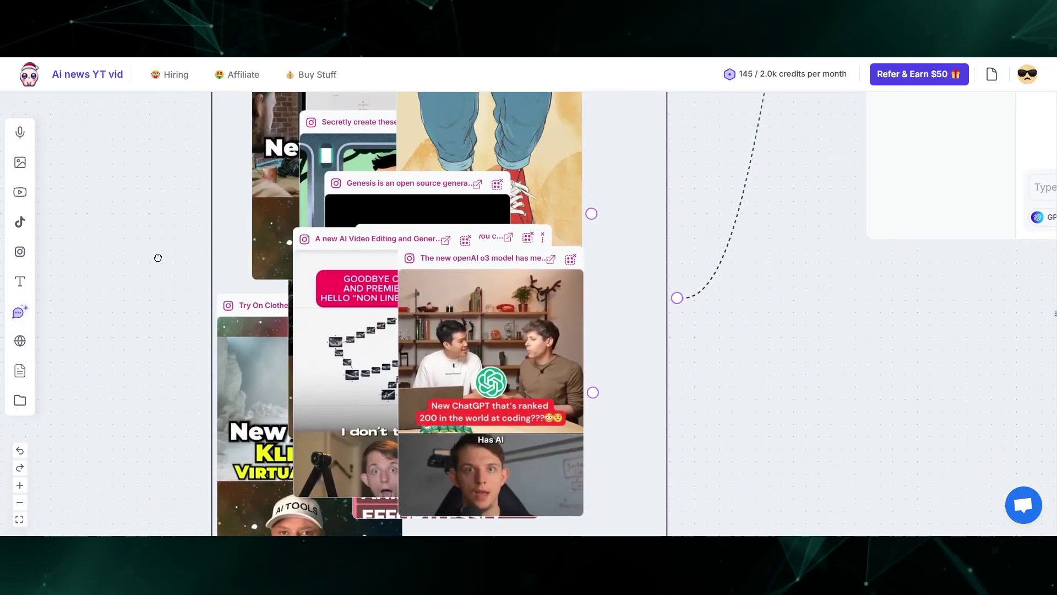
{"action": "scroll", "coordinate": [160, 273], "scroll_direction": "down", "scroll_amount": 3}
{"action": "scroll", "coordinate": [161, 280], "scroll_direction": "down", "scroll_amount": 1}
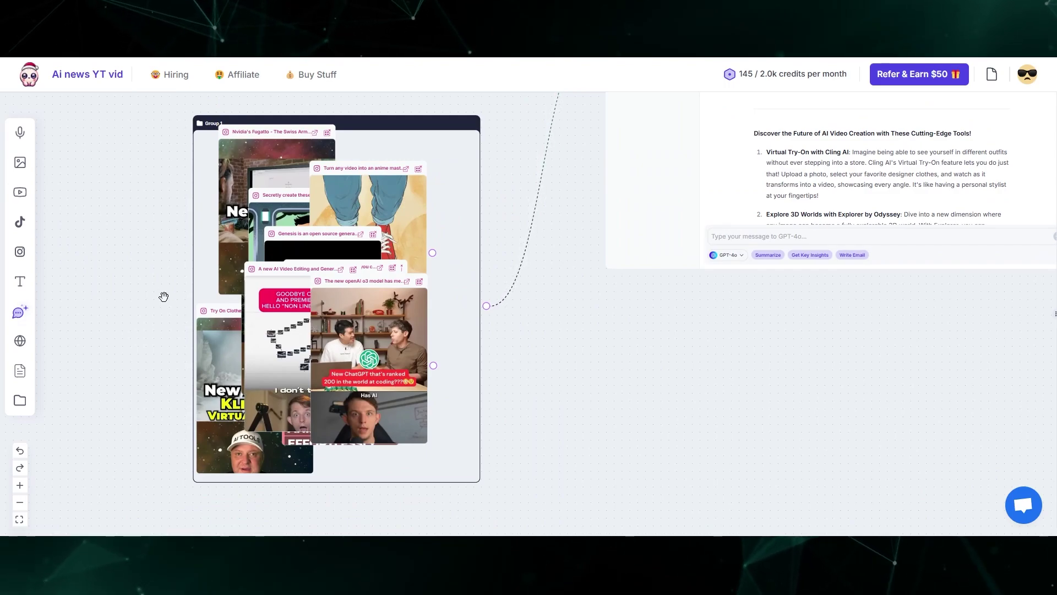
{"action": "scroll", "coordinate": [155, 295], "scroll_direction": "down", "scroll_amount": 3}
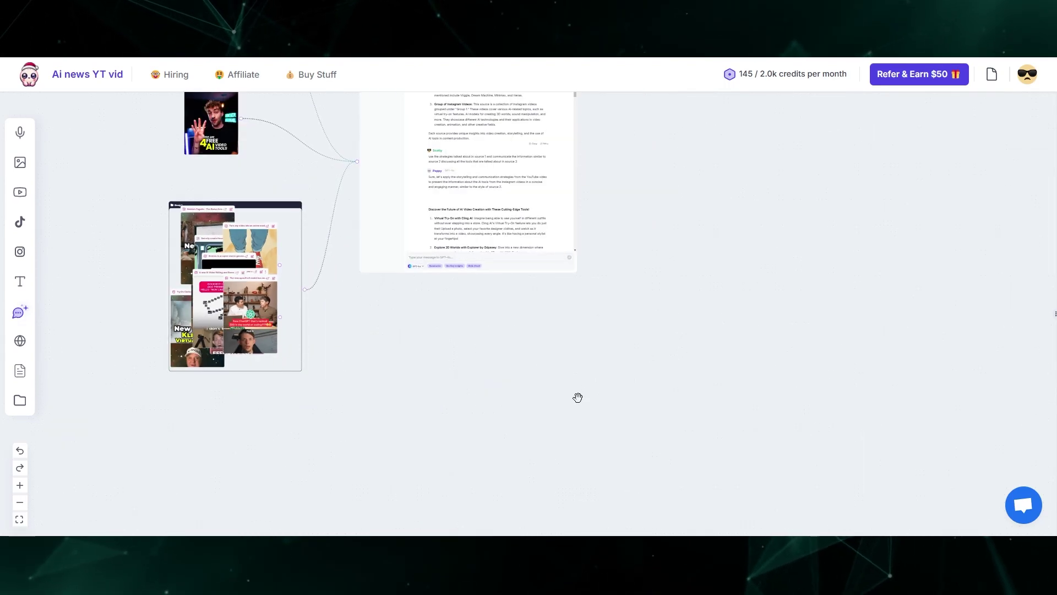
{"action": "scroll", "coordinate": [578, 394], "scroll_direction": "up", "scroll_amount": 3}
{"action": "scroll", "coordinate": [466, 249], "scroll_direction": "up", "scroll_amount": 5}
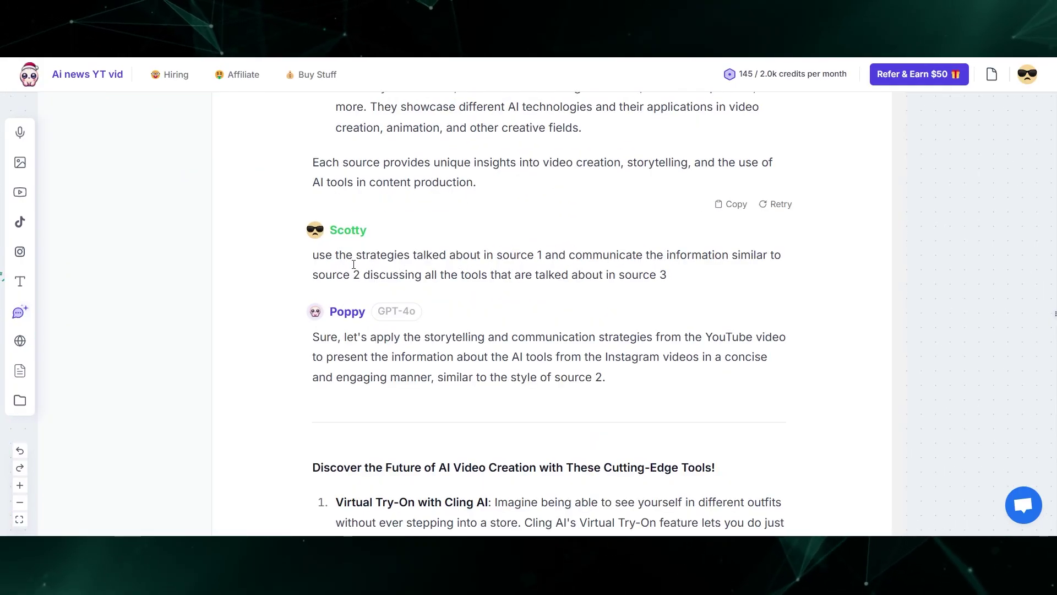
- Highlight the combined-sources prompt through source 3, then clear the highlight
{"action": "left_click_drag", "start_coordinate": [313, 256], "coordinate": [497, 261]}
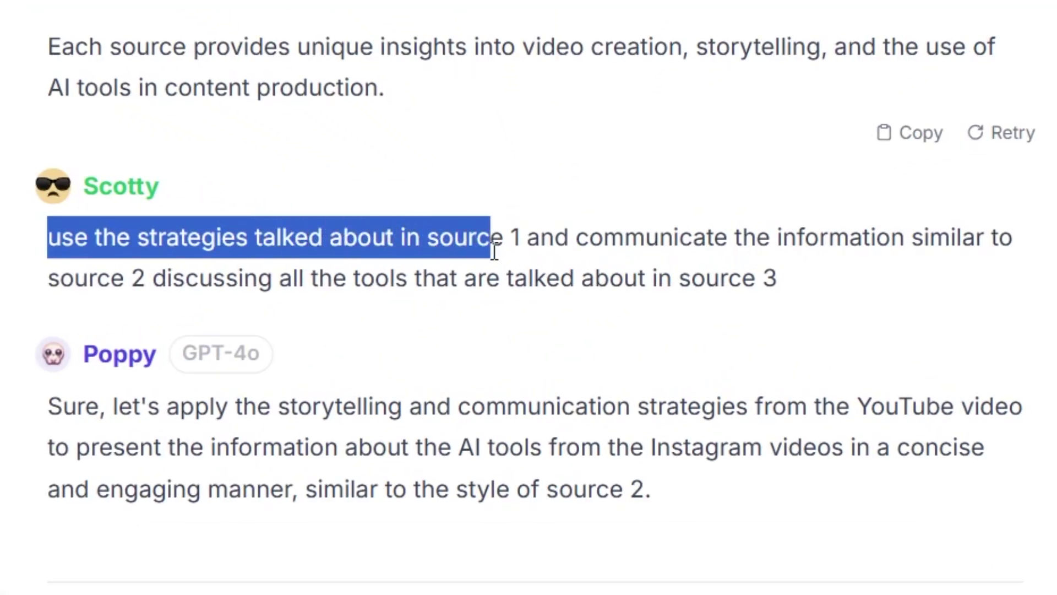
{"action": "left_click_drag", "start_coordinate": [653, 248], "coordinate": [200, 270]}
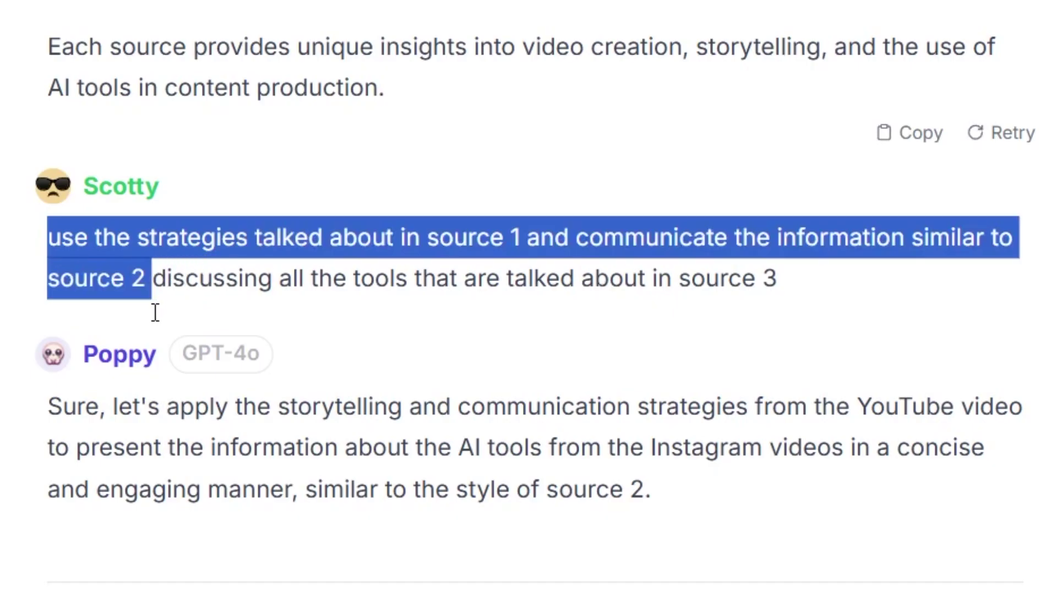
{"action": "left_click_drag", "start_coordinate": [173, 309], "coordinate": [506, 325]}
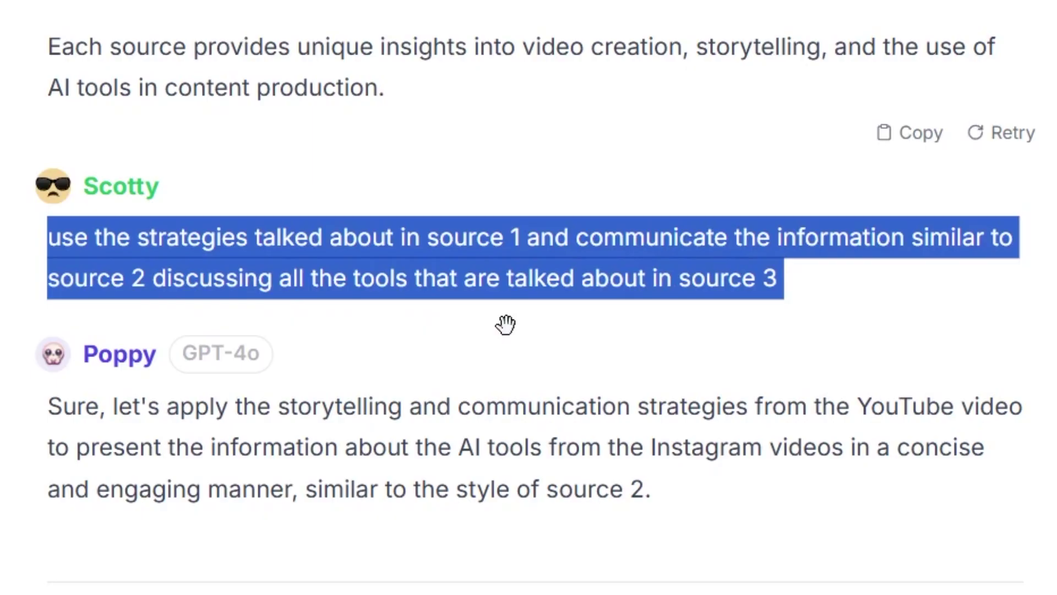
{"action": "left_click", "coordinate": [779, 290]}
{"action": "scroll", "coordinate": [561, 407], "scroll_direction": "down", "scroll_amount": 5}
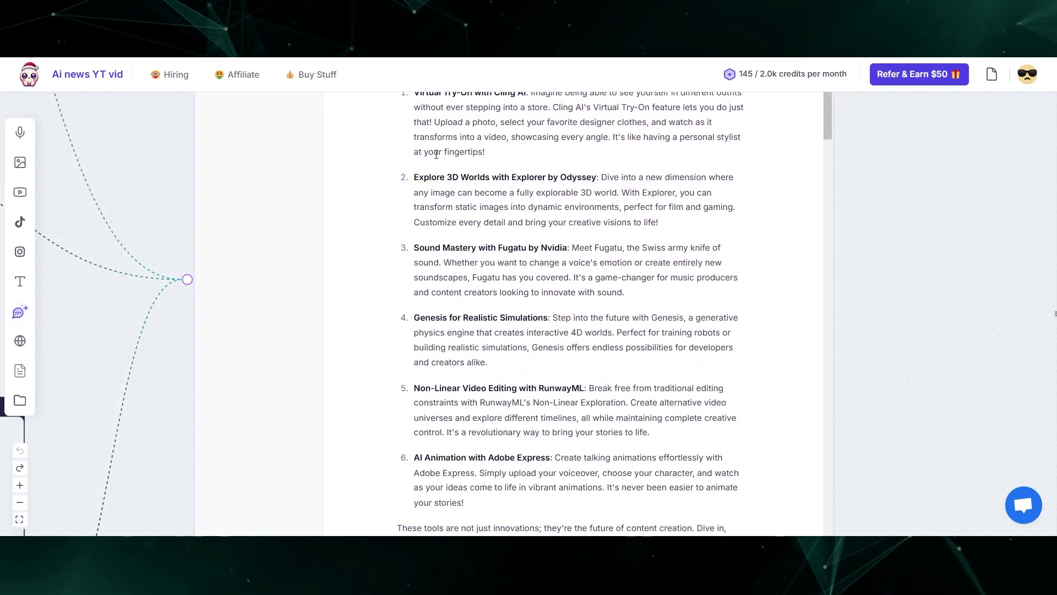
{"action": "scroll", "coordinate": [454, 196], "scroll_direction": "down", "scroll_amount": 3}
{"action": "scroll", "coordinate": [454, 197], "scroll_direction": "down", "scroll_amount": 5}
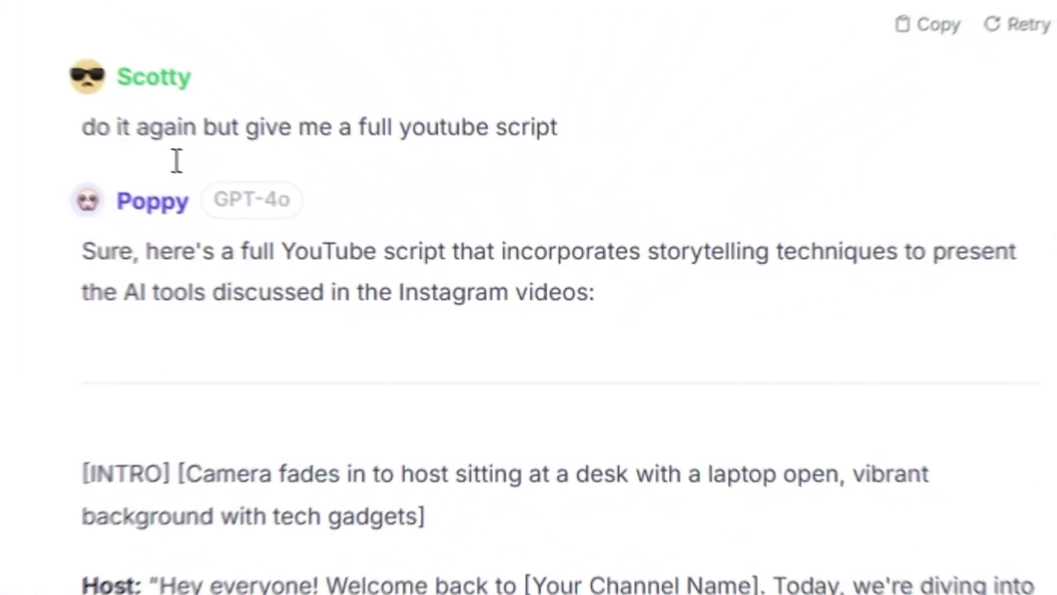
{"action": "left_click_drag", "start_coordinate": [415, 249], "coordinate": [491, 250]}
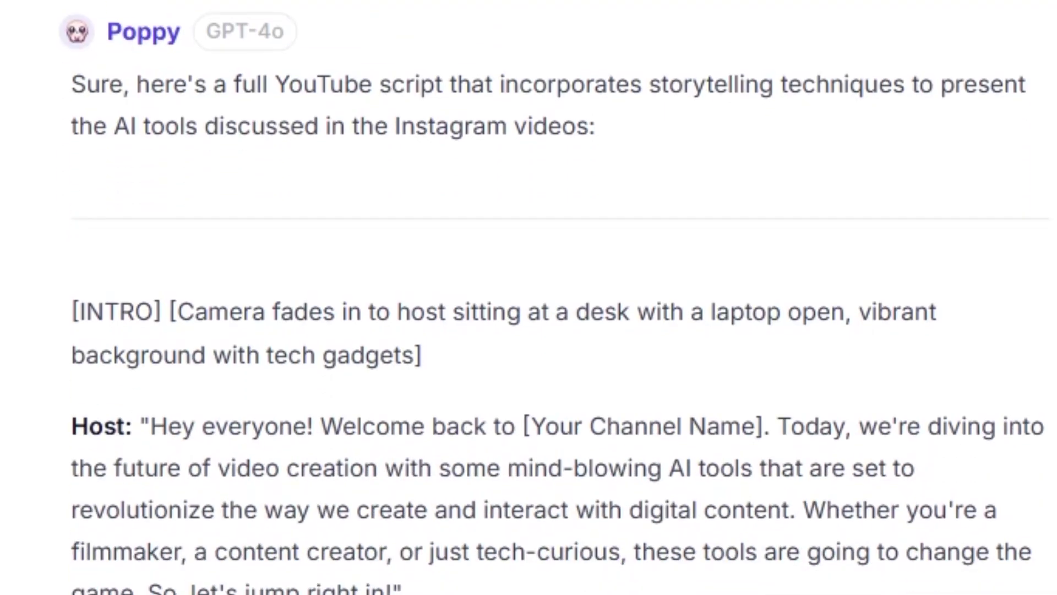
{"action": "scroll", "coordinate": [479, 173], "scroll_direction": "down", "scroll_amount": 3}
{"action": "scroll", "coordinate": [491, 174], "scroll_direction": "down", "scroll_amount": 4}
{"action": "scroll", "coordinate": [511, 183], "scroll_direction": "down", "scroll_amount": 3}
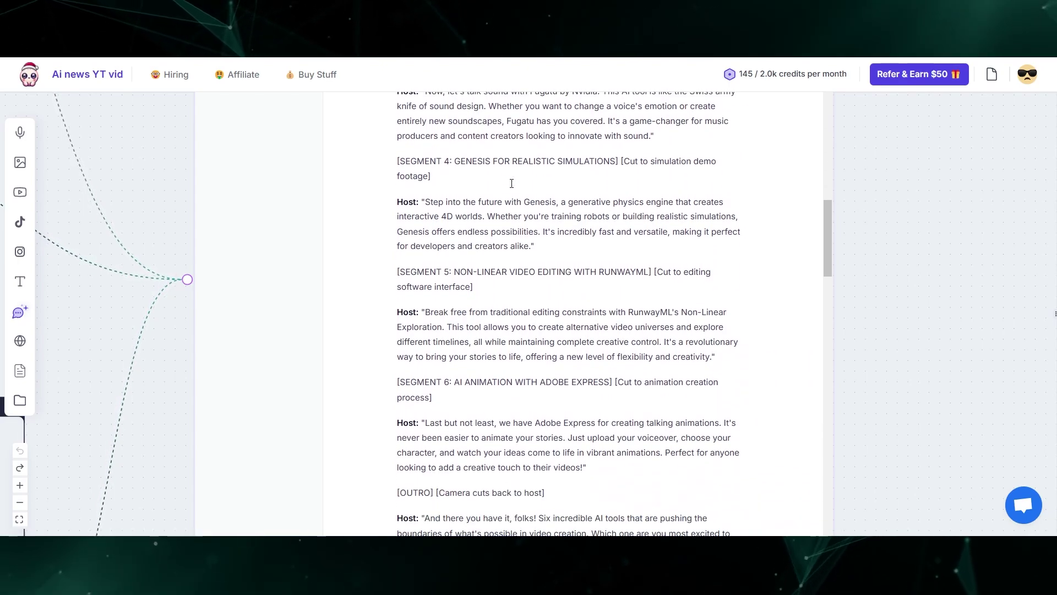
{"action": "scroll", "coordinate": [512, 184], "scroll_direction": "down", "scroll_amount": 3}
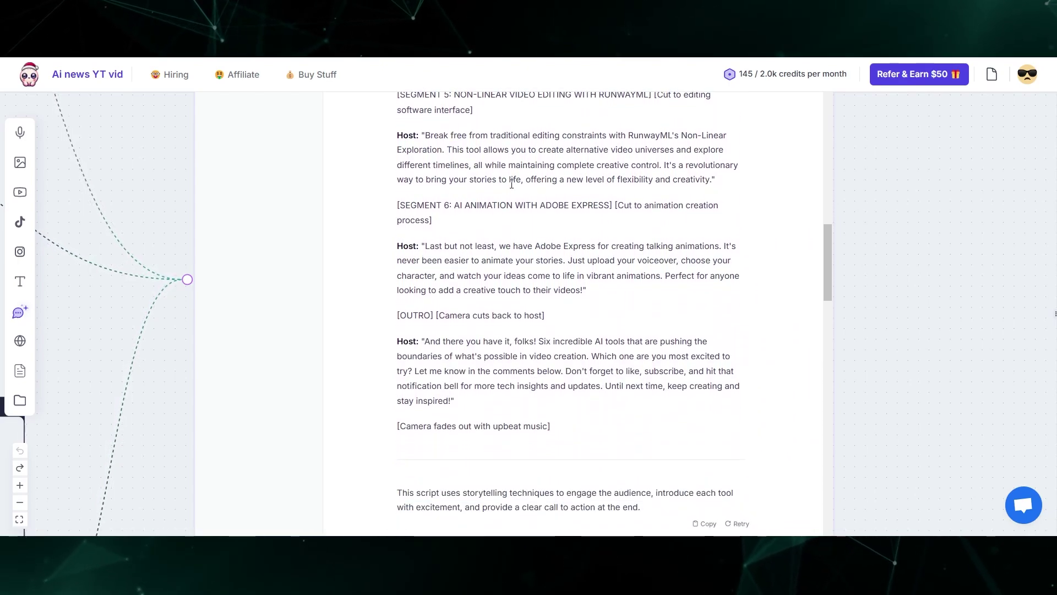
{"action": "scroll", "coordinate": [367, 218], "scroll_direction": "down", "scroll_amount": 1}
{"action": "scroll", "coordinate": [368, 218], "scroll_direction": "down", "scroll_amount": 4}
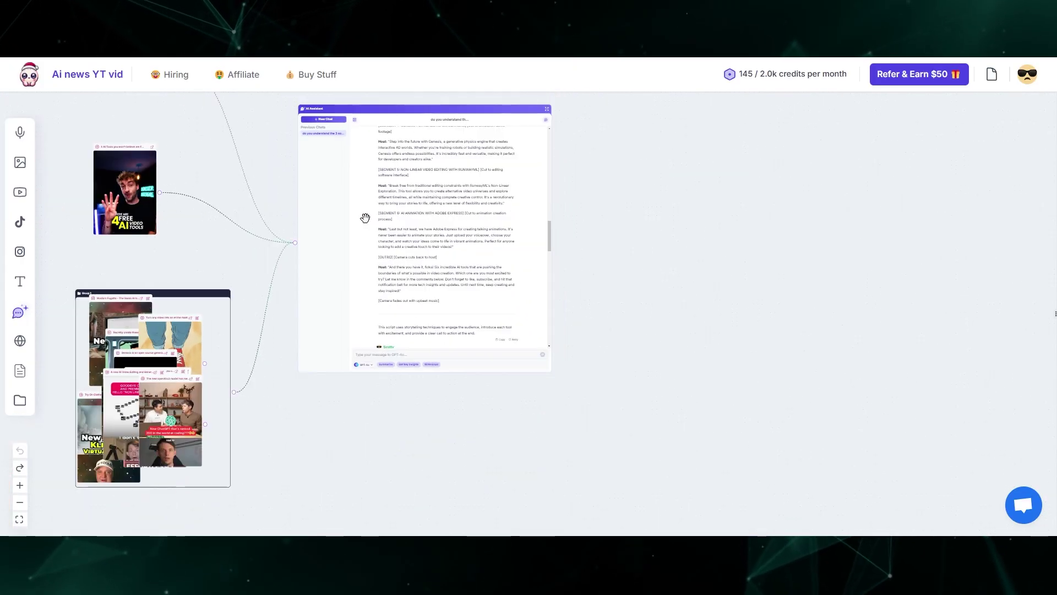
{"action": "left_click_drag", "start_coordinate": [160, 153], "coordinate": [309, 329]}
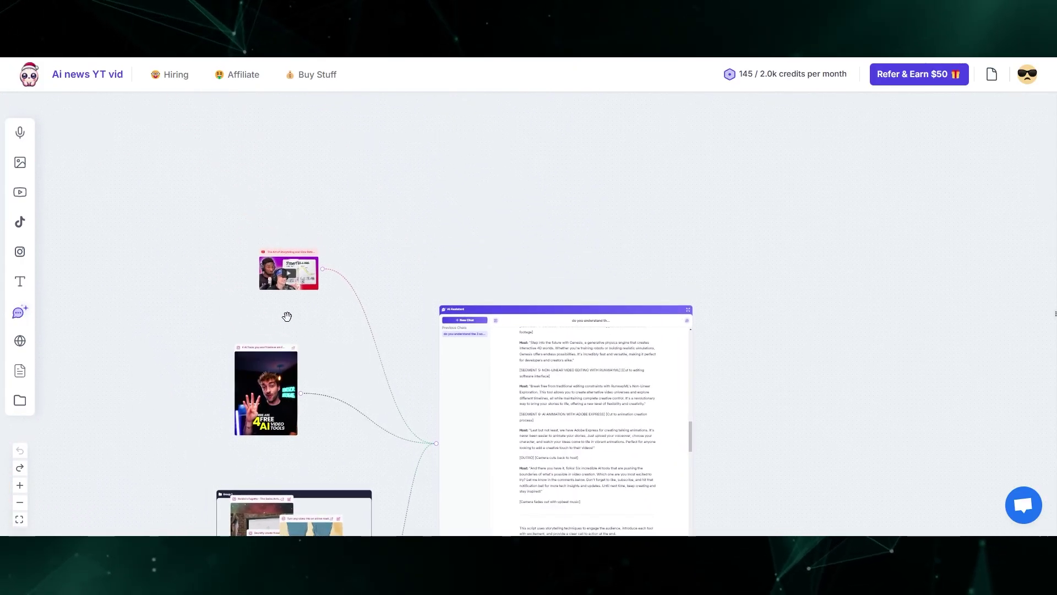
{"action": "scroll", "coordinate": [287, 316], "scroll_direction": "up", "scroll_amount": 2}
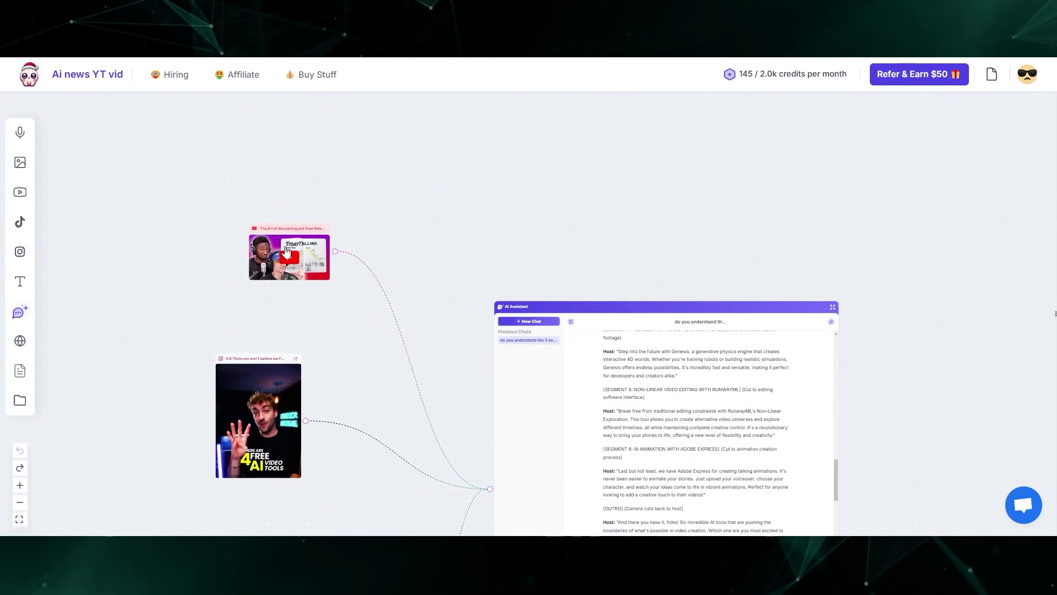
- Scroll through the generated newsletter reply in the AI chat
{"action": "scroll", "coordinate": [518, 286], "scroll_direction": "up", "scroll_amount": 3}
{"action": "scroll", "coordinate": [518, 285], "scroll_direction": "down", "scroll_amount": 8}
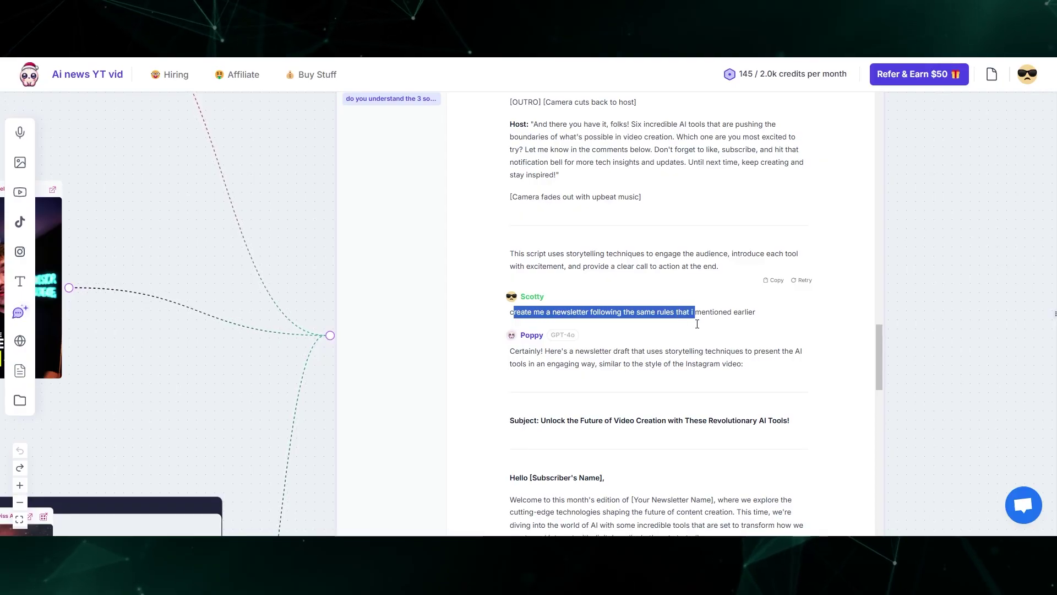
{"action": "scroll", "coordinate": [685, 247], "scroll_direction": "down", "scroll_amount": 6}
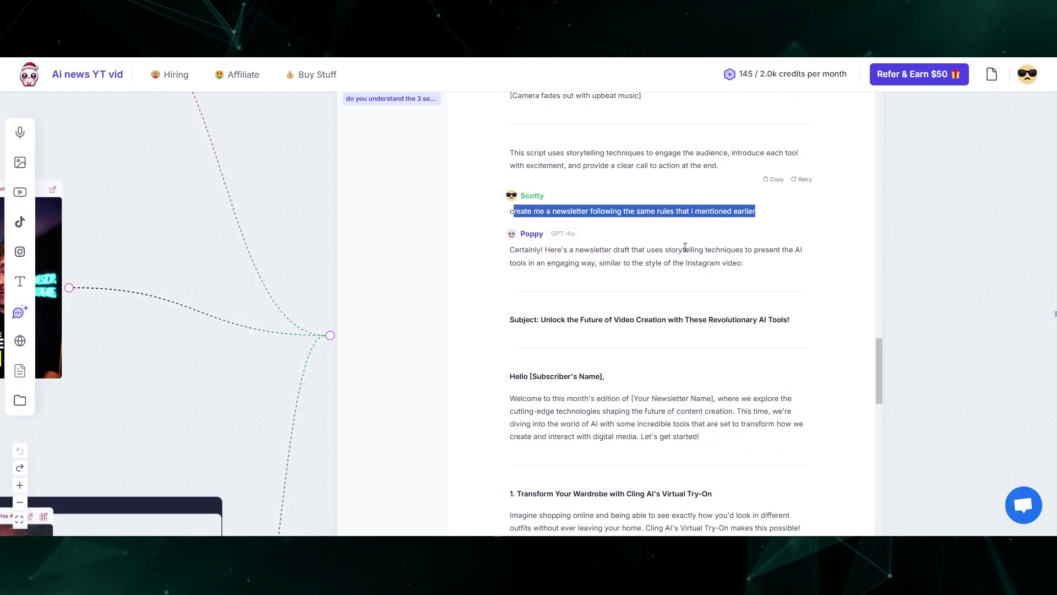
{"action": "scroll", "coordinate": [677, 252], "scroll_direction": "down", "scroll_amount": 6}
{"action": "scroll", "coordinate": [679, 228], "scroll_direction": "down", "scroll_amount": 6}
{"action": "scroll", "coordinate": [695, 213], "scroll_direction": "down", "scroll_amount": 2}
{"action": "scroll", "coordinate": [707, 204], "scroll_direction": "down", "scroll_amount": 1}
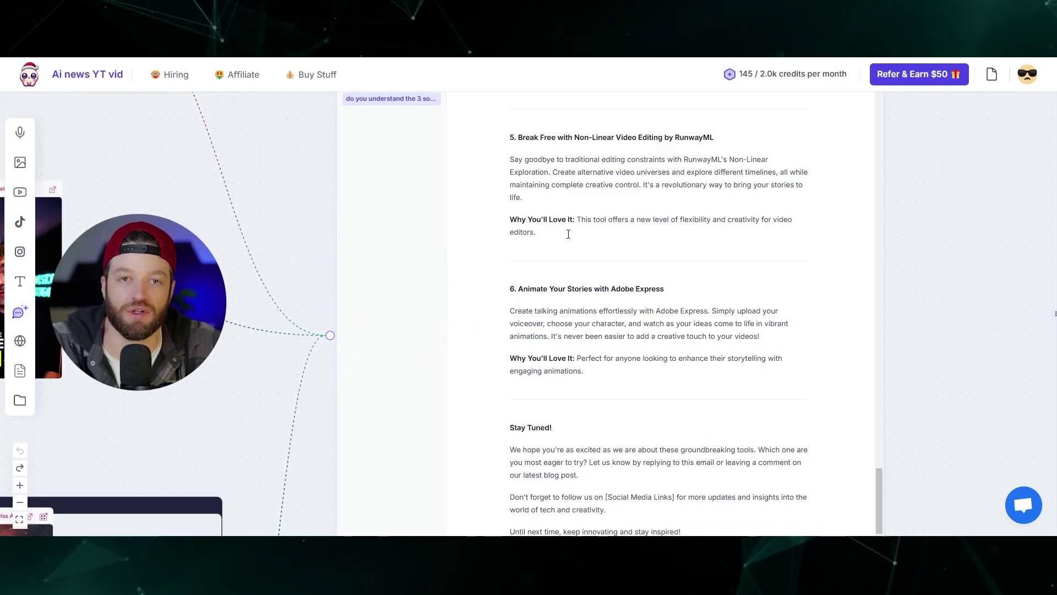
{"action": "scroll", "coordinate": [568, 234], "scroll_direction": "down", "scroll_amount": 2}
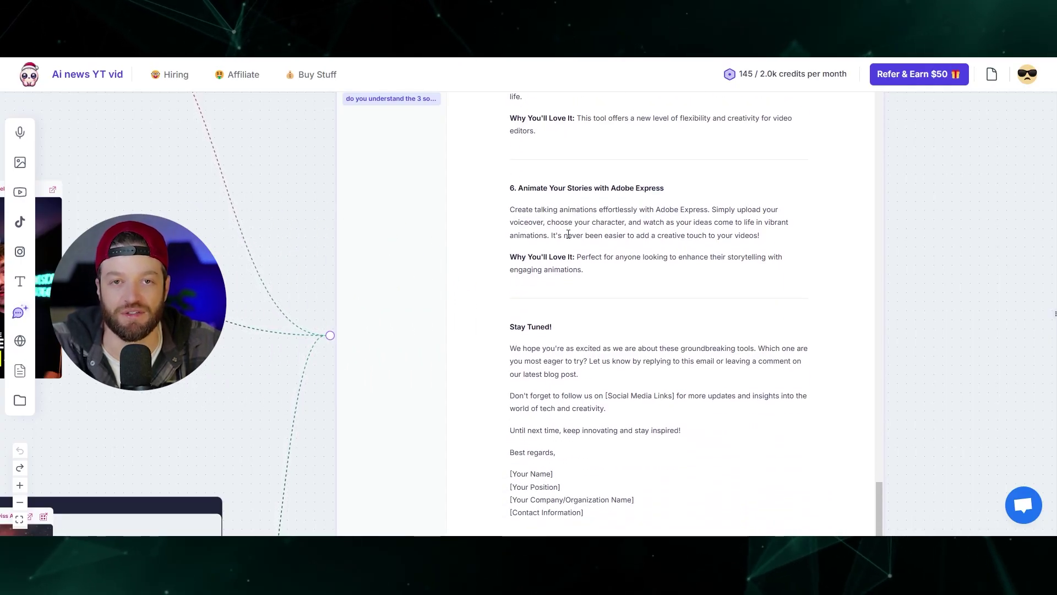
{"action": "scroll", "coordinate": [568, 234], "scroll_direction": "down", "scroll_amount": 1}
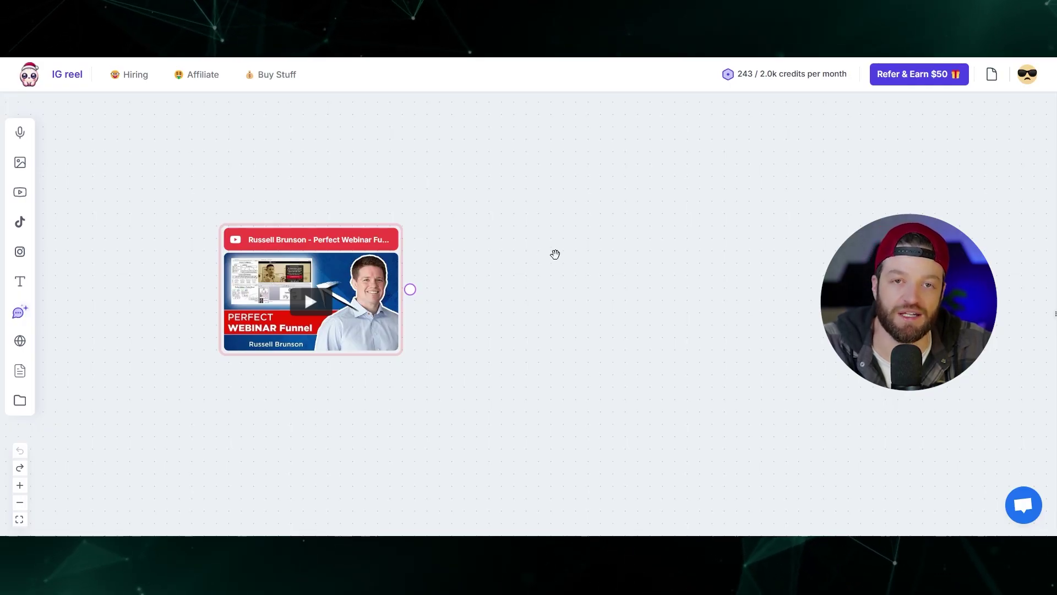
- Shift the webinar video card and paste three Instagram reel links as cards beside it
{"action": "left_click_drag", "start_coordinate": [336, 238], "coordinate": [357, 221]}
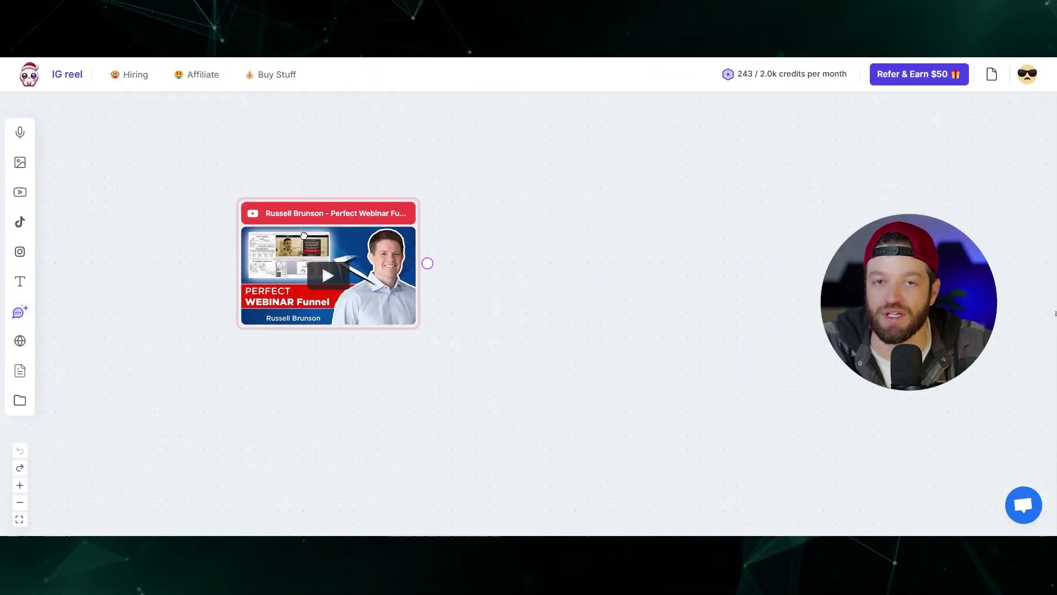
{"action": "left_click_drag", "start_coordinate": [304, 246], "coordinate": [324, 255]}
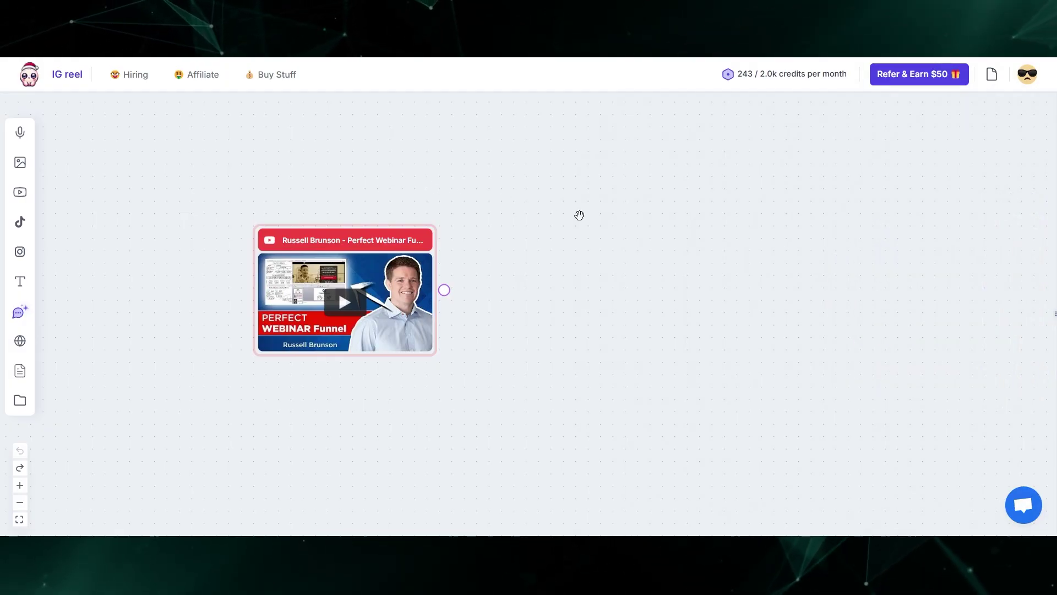
{"action": "scroll", "coordinate": [579, 215], "scroll_direction": "right", "scroll_amount": 2}
{"action": "key", "text": "ctrl+v"}
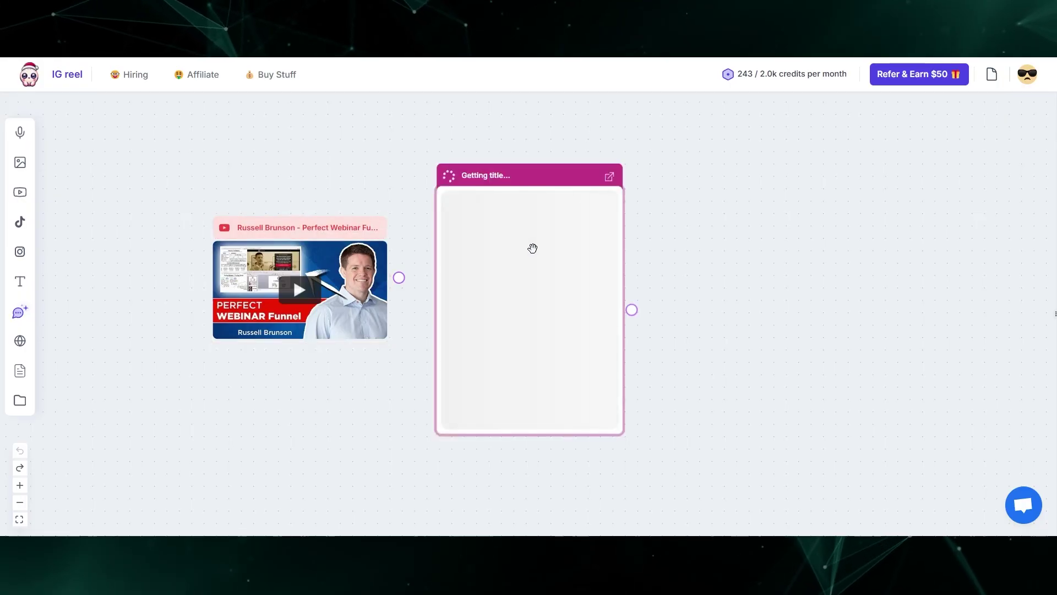
{"action": "left_click_drag", "start_coordinate": [533, 246], "coordinate": [558, 232]}
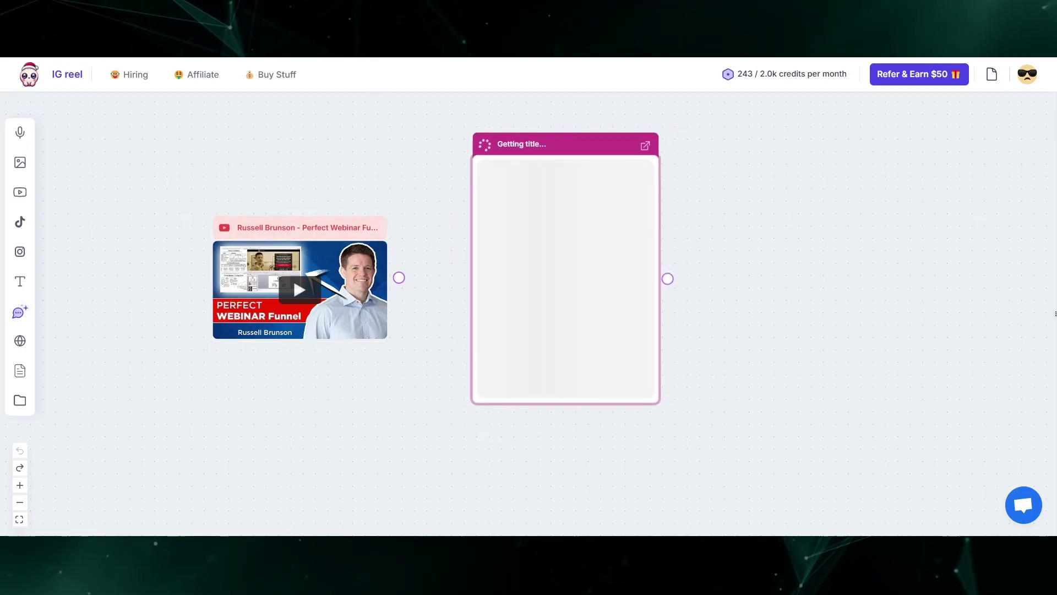
{"action": "key", "text": "ctrl+v"}
{"action": "left_click_drag", "start_coordinate": [859, 349], "coordinate": [827, 349]}
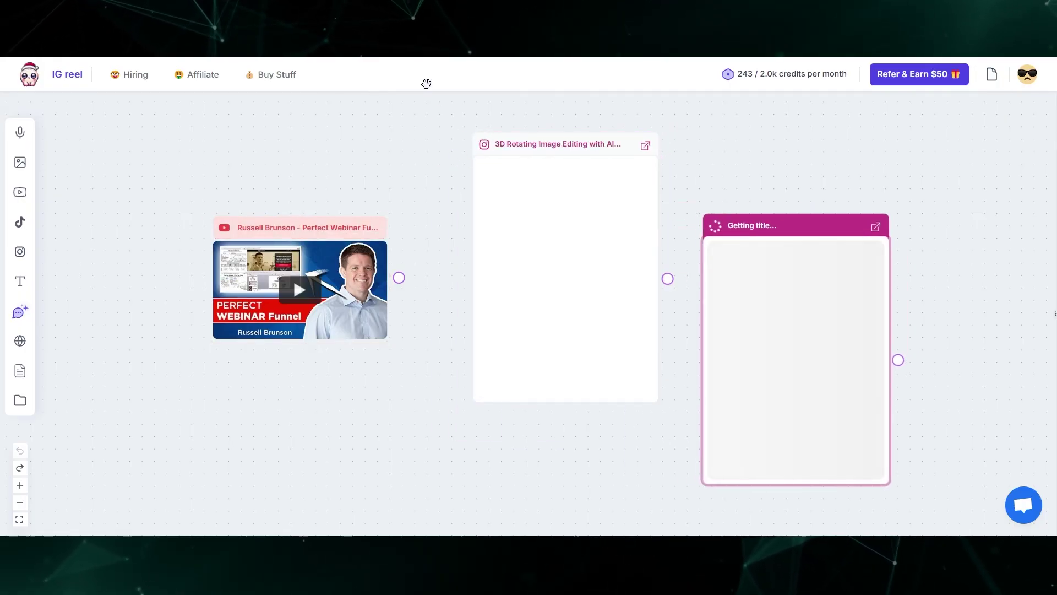
{"action": "key", "text": "ctrl+v"}
- Line up the 3D Rotating Image Editing, Text to CAD and third reel cards in a row with the webinar video
{"action": "left_click_drag", "start_coordinate": [772, 285], "coordinate": [748, 335]}
{"action": "left_click_drag", "start_coordinate": [616, 221], "coordinate": [590, 204]}
{"action": "left_click_drag", "start_coordinate": [724, 287], "coordinate": [698, 256]}
{"action": "left_click_drag", "start_coordinate": [898, 210], "coordinate": [899, 224]}
{"action": "left_click_drag", "start_coordinate": [777, 253], "coordinate": [804, 248]}
{"action": "left_click_drag", "start_coordinate": [627, 224], "coordinate": [576, 221]}
{"action": "left_click_drag", "start_coordinate": [757, 267], "coordinate": [708, 266]}
{"action": "left_click_drag", "start_coordinate": [576, 222], "coordinate": [606, 219]}
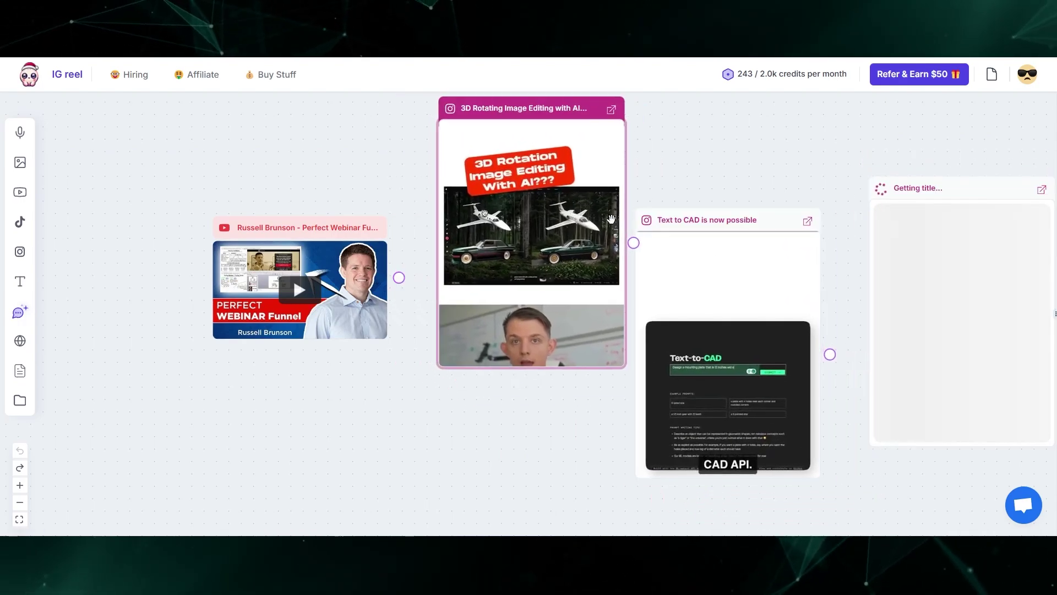
{"action": "left_click_drag", "start_coordinate": [316, 237], "coordinate": [204, 216]}
{"action": "left_click_drag", "start_coordinate": [451, 220], "coordinate": [345, 240]}
{"action": "left_click_drag", "start_coordinate": [717, 263], "coordinate": [645, 287]}
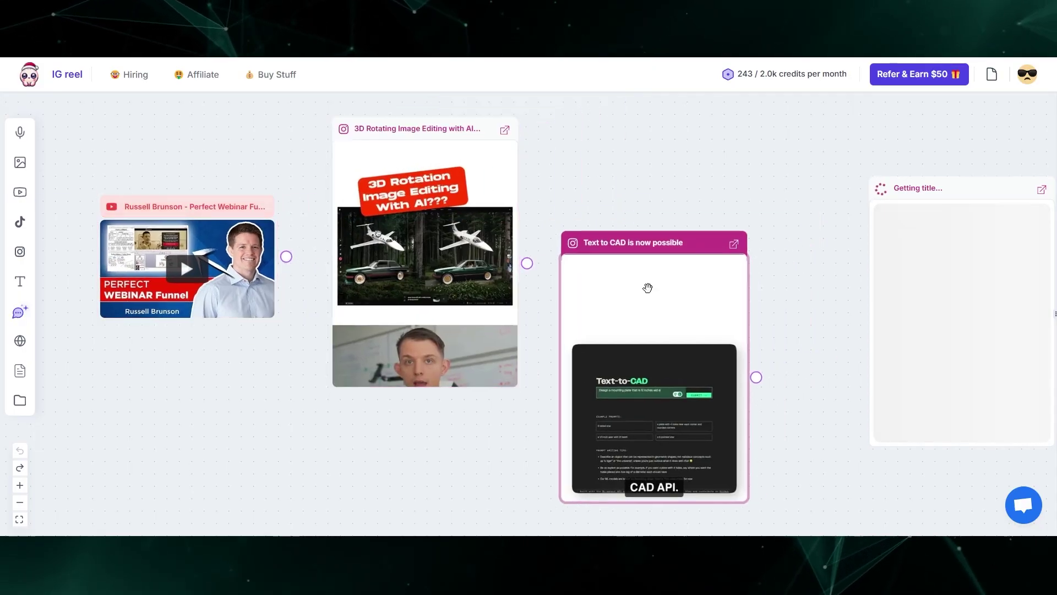
{"action": "left_click_drag", "start_coordinate": [896, 256], "coordinate": [844, 271]}
{"action": "scroll", "coordinate": [620, 181], "scroll_direction": "down", "scroll_amount": 5}
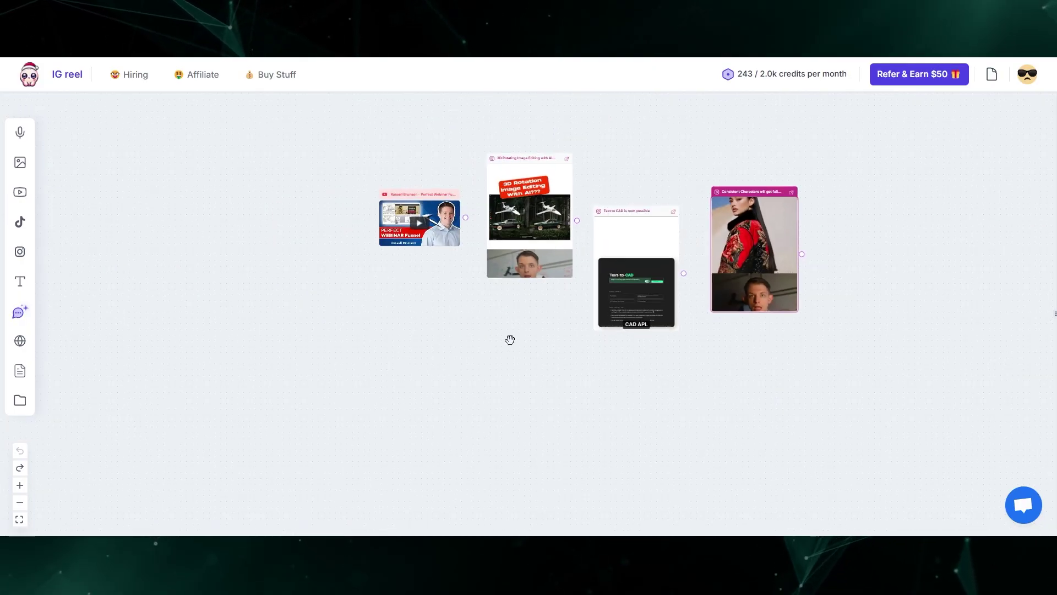
{"action": "left_click_drag", "start_coordinate": [585, 387], "coordinate": [339, 389]}
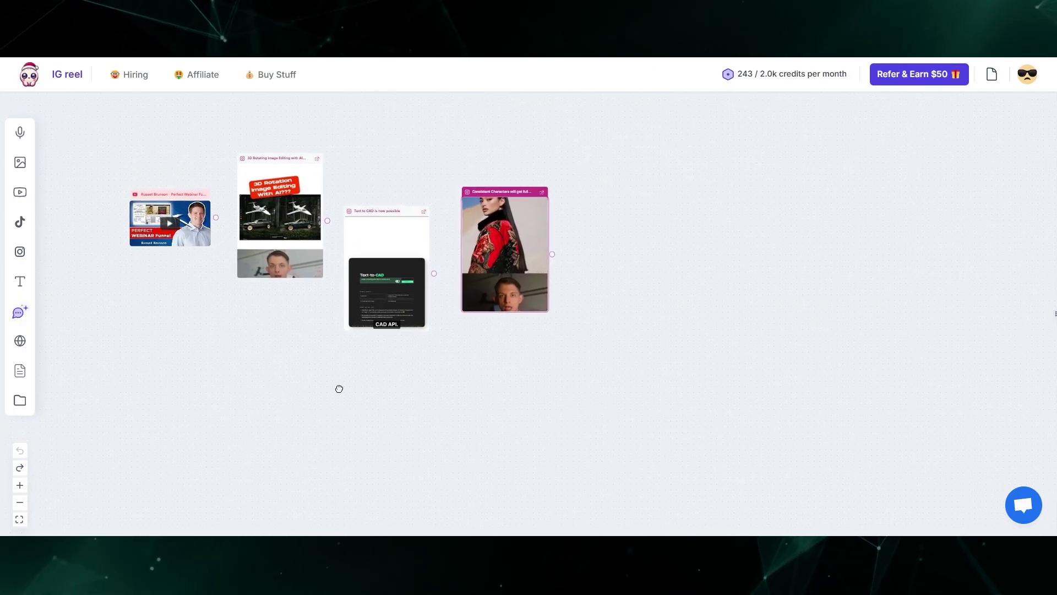
- Add an AI chat to the IG reel board and link the video cards into it
{"action": "left_click", "coordinate": [20, 312]}
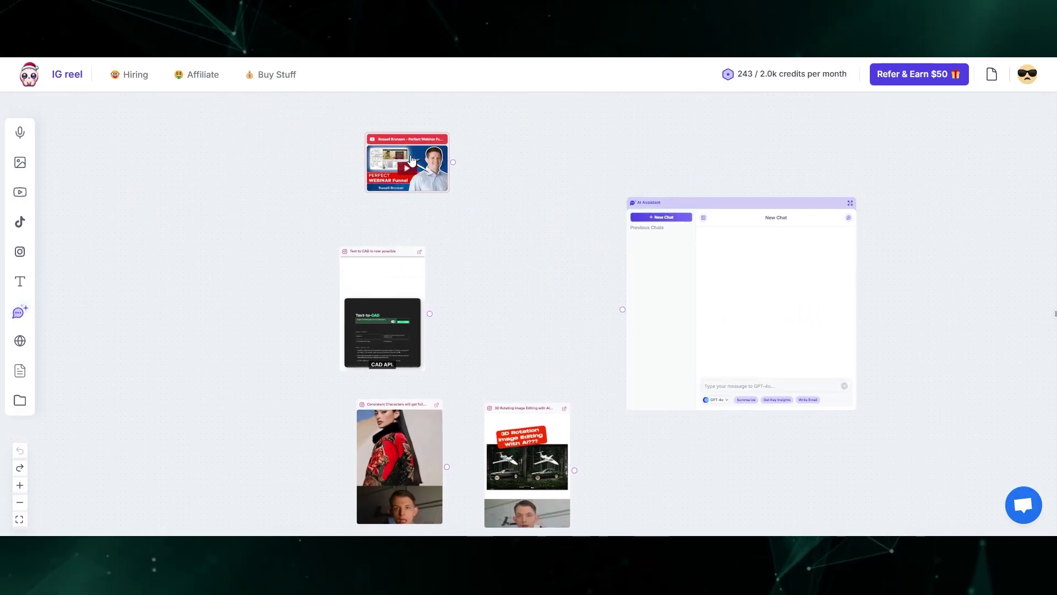
{"action": "left_click_drag", "start_coordinate": [452, 162], "coordinate": [622, 309]}
{"action": "left_click_drag", "start_coordinate": [430, 313], "coordinate": [622, 309]}
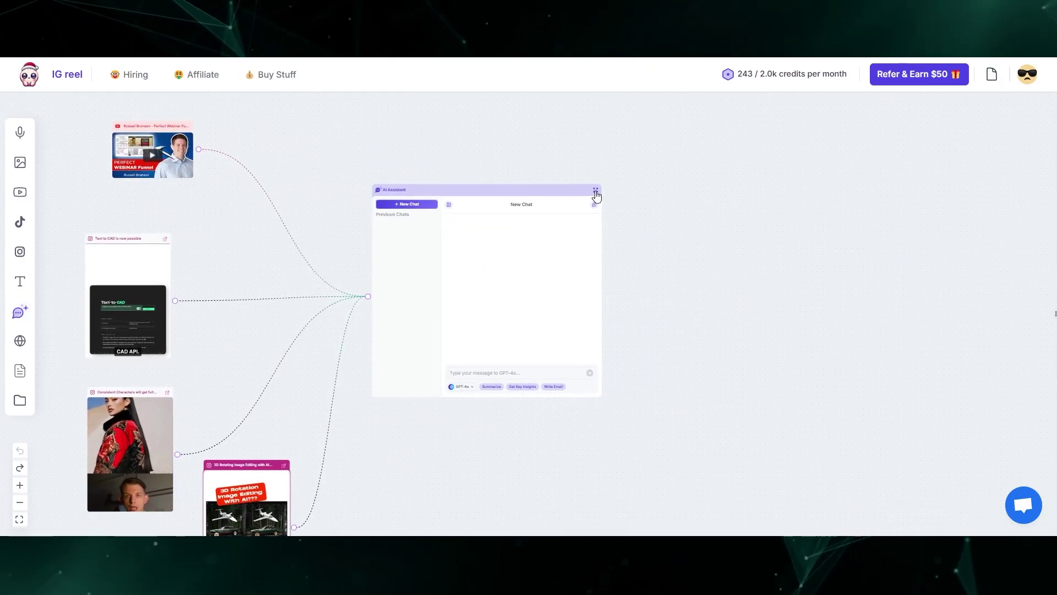
{"action": "left_click", "coordinate": [595, 194]}
- Expand the chat and type a prompt applying the perfect webinar concept to the reels
{"action": "left_click", "coordinate": [595, 197]}
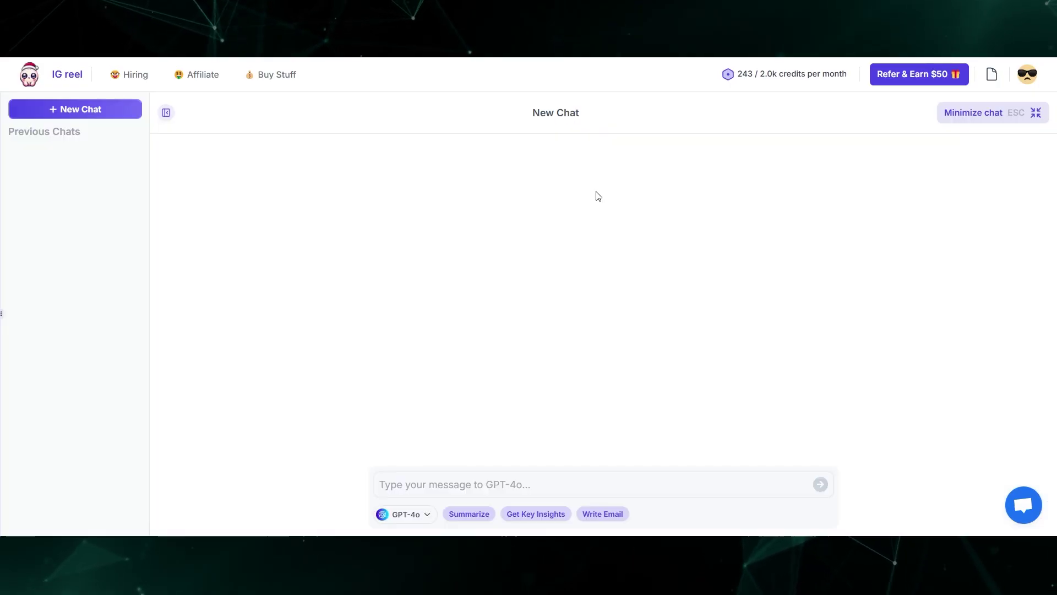
{"action": "type", "text": "take the perfect webinar concept fro"}
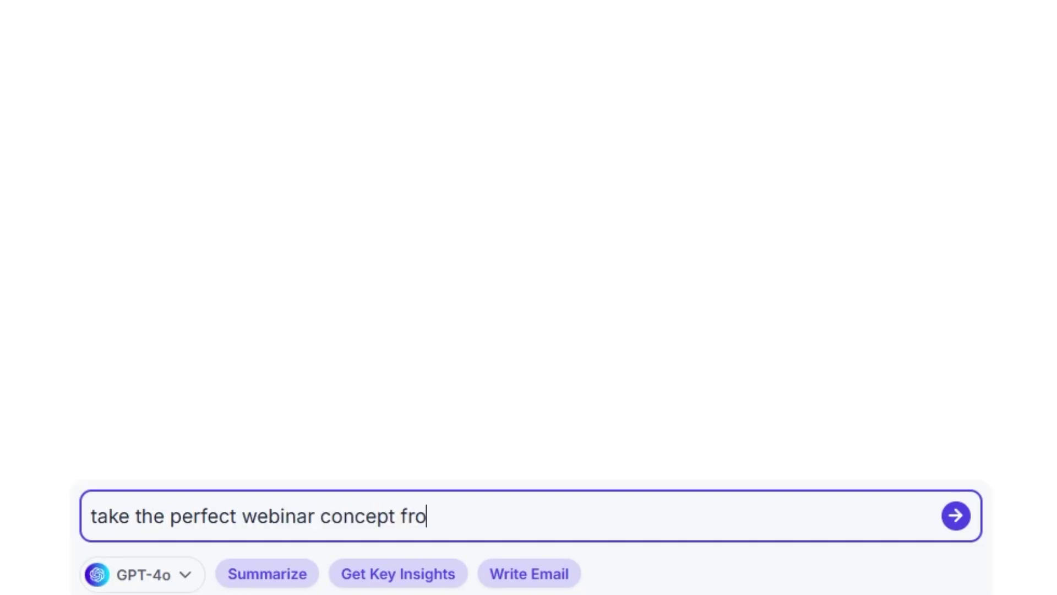
{"action": "type", "text": "m russels "}
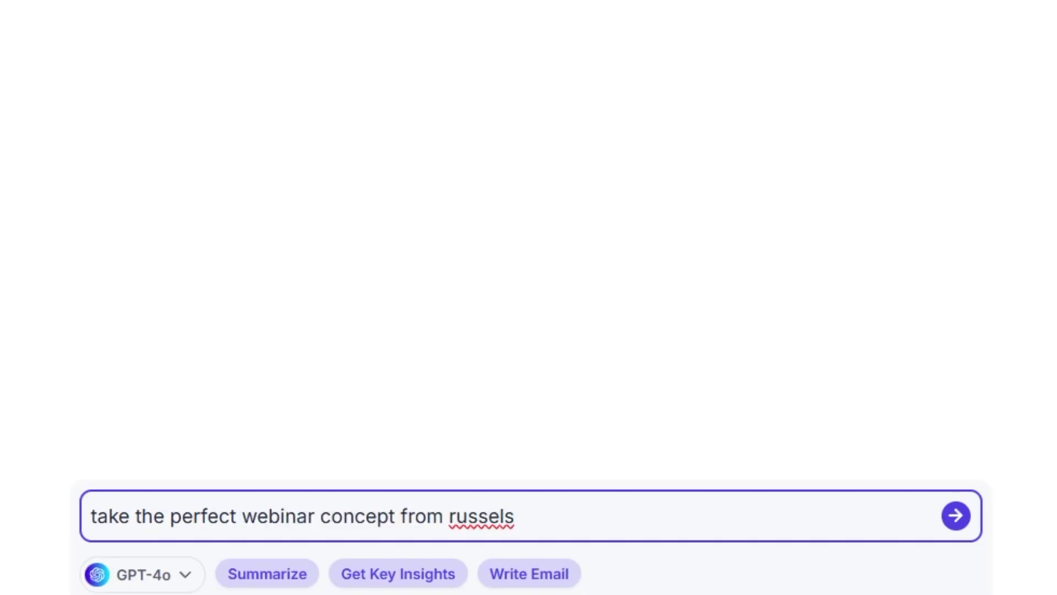
{"action": "type", "text": "video and applp"}
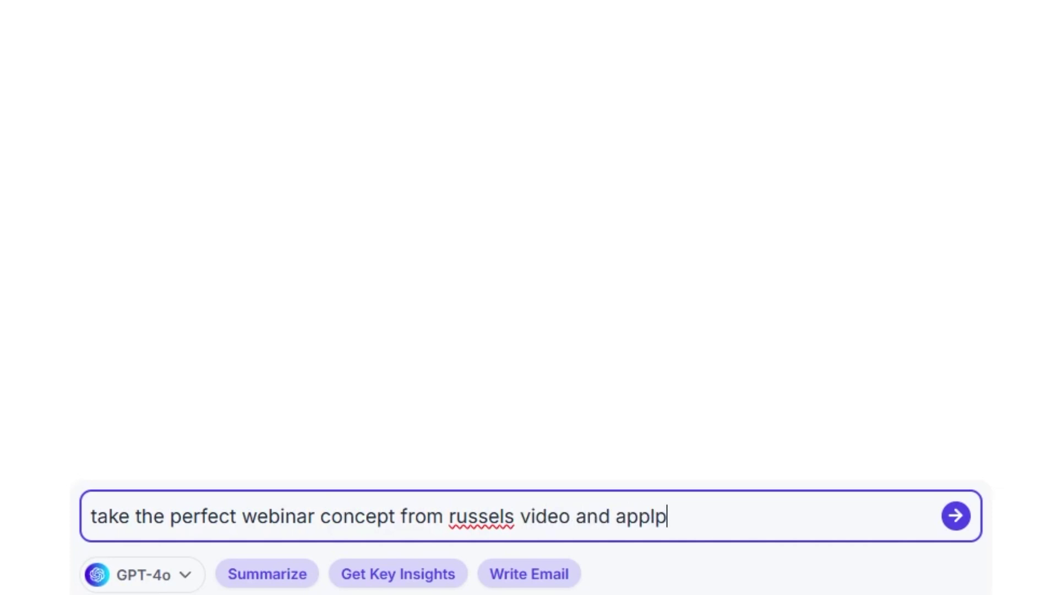
{"action": "type", "text": "y it to all the infor"}
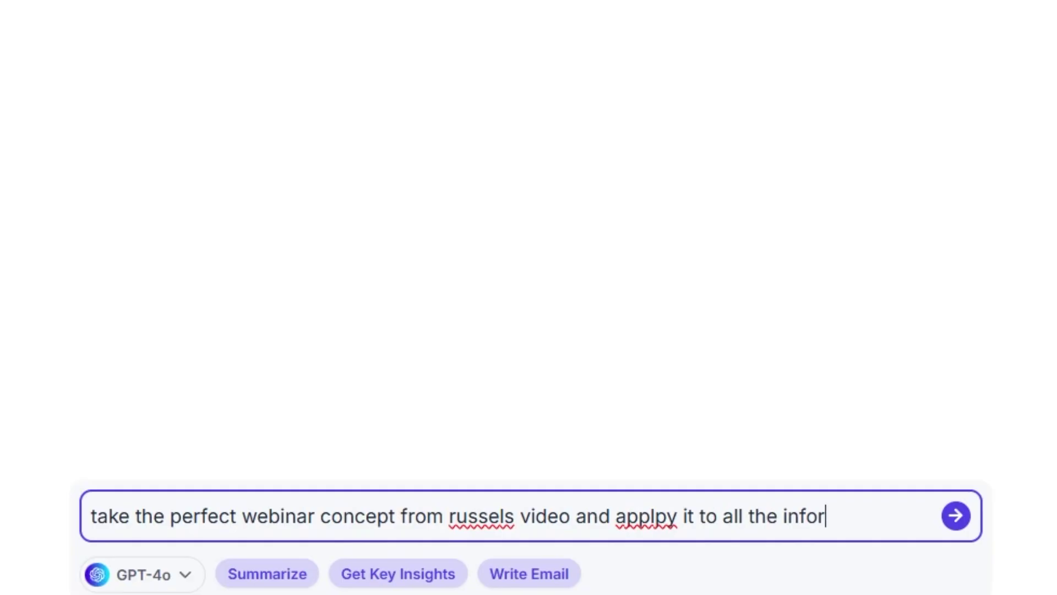
{"action": "type", "text": "discusse"}
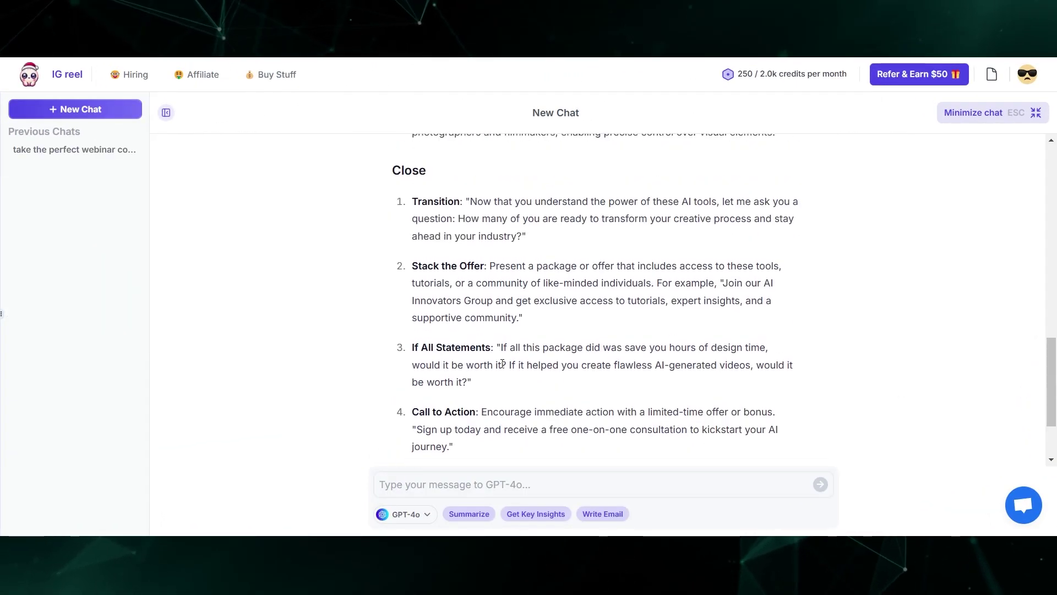
{"action": "scroll", "coordinate": [464, 351], "scroll_direction": "up", "scroll_amount": 10}
{"action": "scroll", "coordinate": [464, 352], "scroll_direction": "up", "scroll_amount": 5}
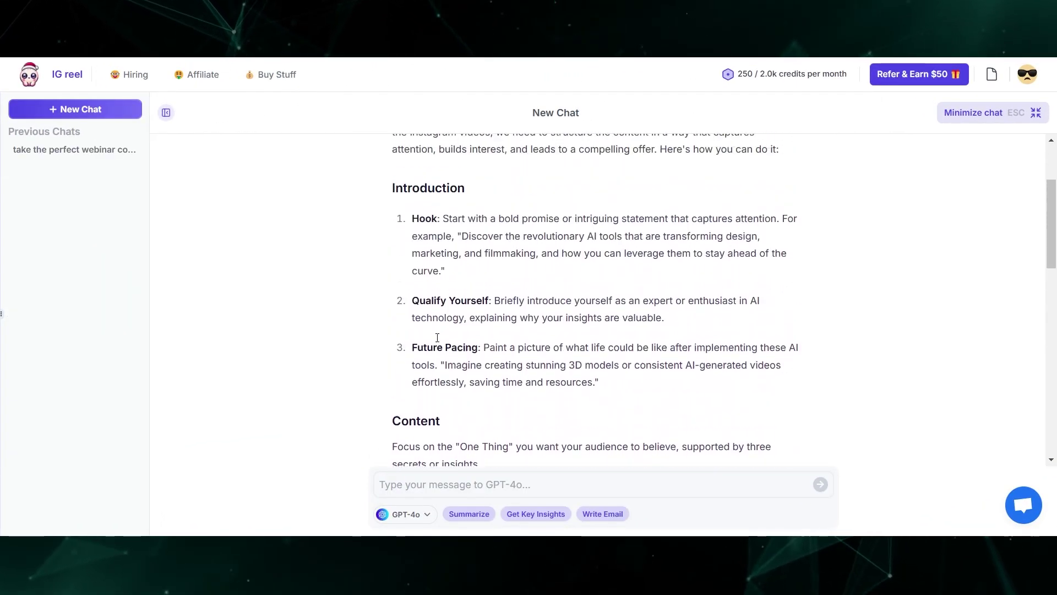
{"action": "scroll", "coordinate": [385, 316], "scroll_direction": "down", "scroll_amount": 5}
{"action": "scroll", "coordinate": [322, 251], "scroll_direction": "up", "scroll_amount": 1}
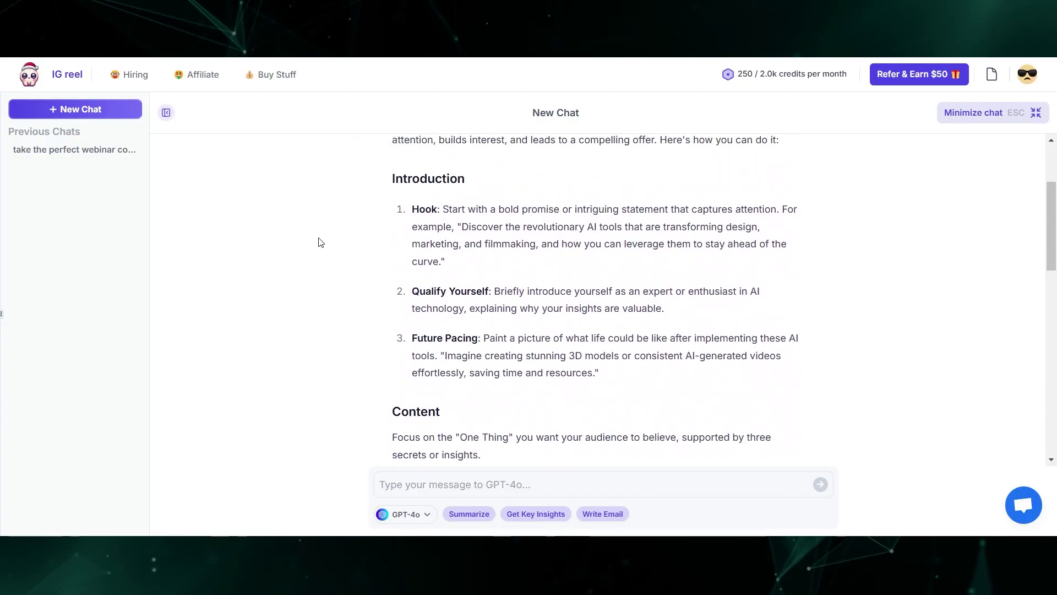
{"action": "scroll", "coordinate": [330, 234], "scroll_direction": "up", "scroll_amount": 1}
{"action": "scroll", "coordinate": [338, 226], "scroll_direction": "down", "scroll_amount": 1}
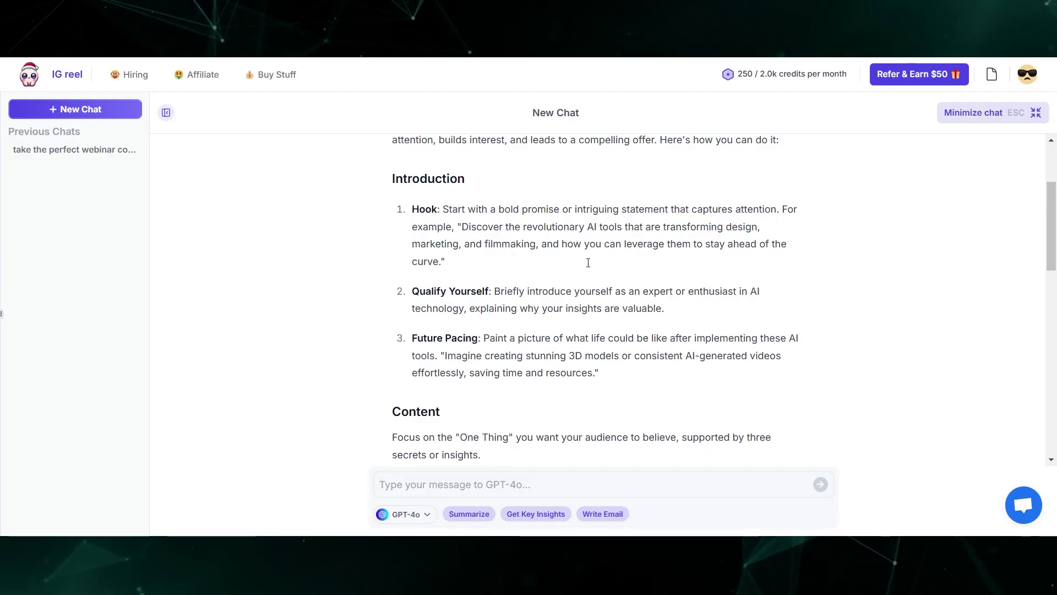
{"action": "scroll", "coordinate": [595, 253], "scroll_direction": "down", "scroll_amount": 1}
{"action": "scroll", "coordinate": [599, 234], "scroll_direction": "up", "scroll_amount": 1}
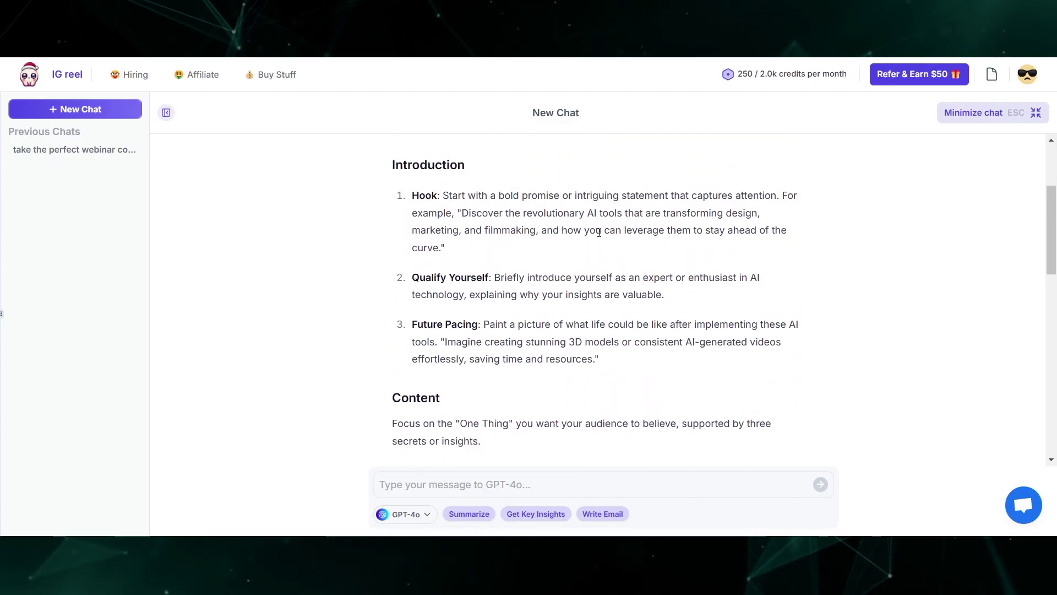
{"action": "scroll", "coordinate": [562, 251], "scroll_direction": "down", "scroll_amount": 15}
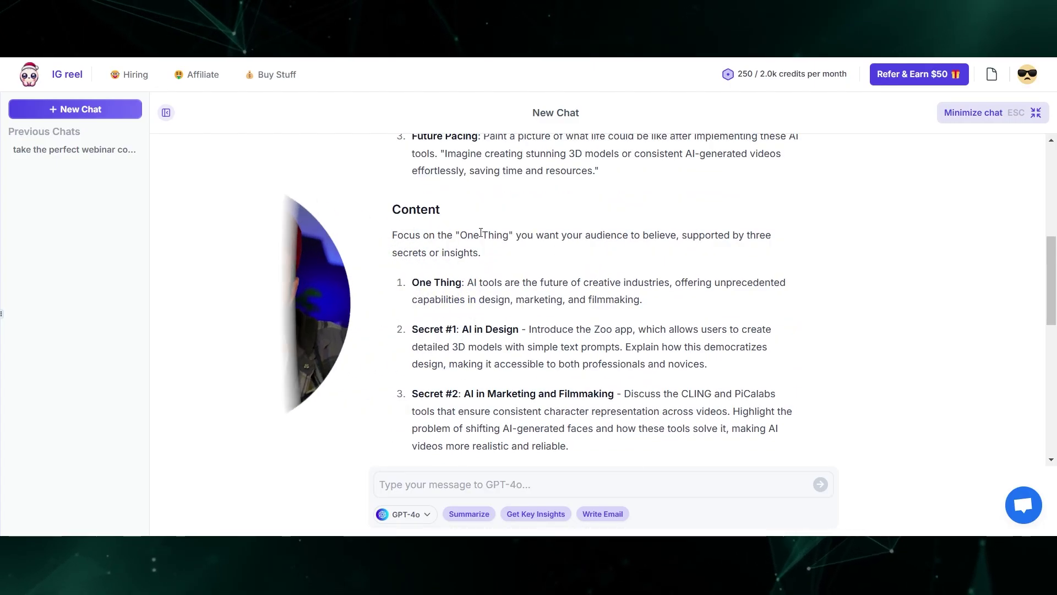
{"action": "left_click_drag", "start_coordinate": [494, 261], "coordinate": [552, 261]}
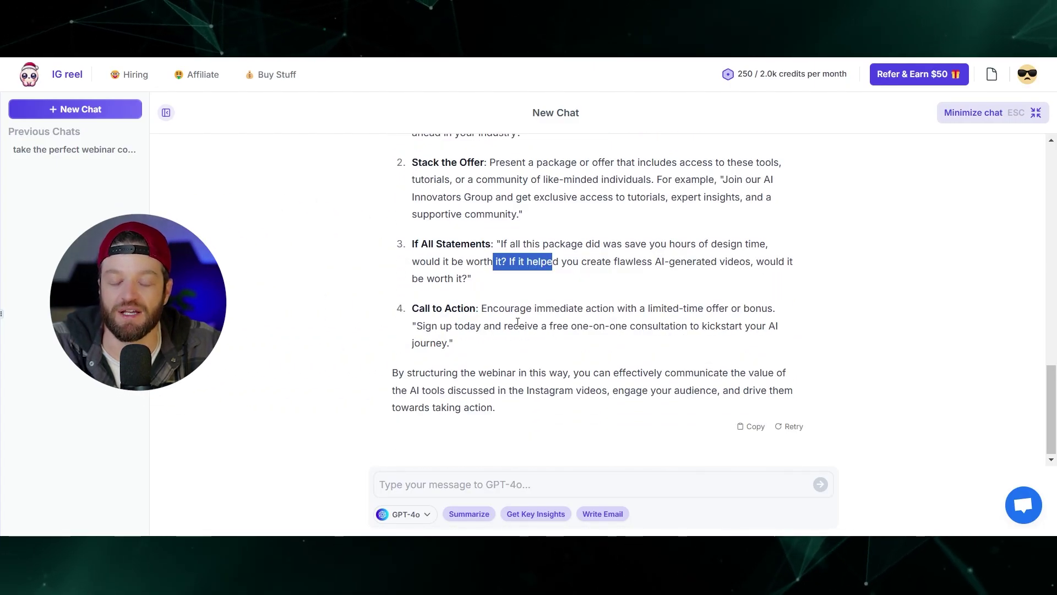
{"action": "scroll", "coordinate": [523, 311], "scroll_direction": "up", "scroll_amount": 1}
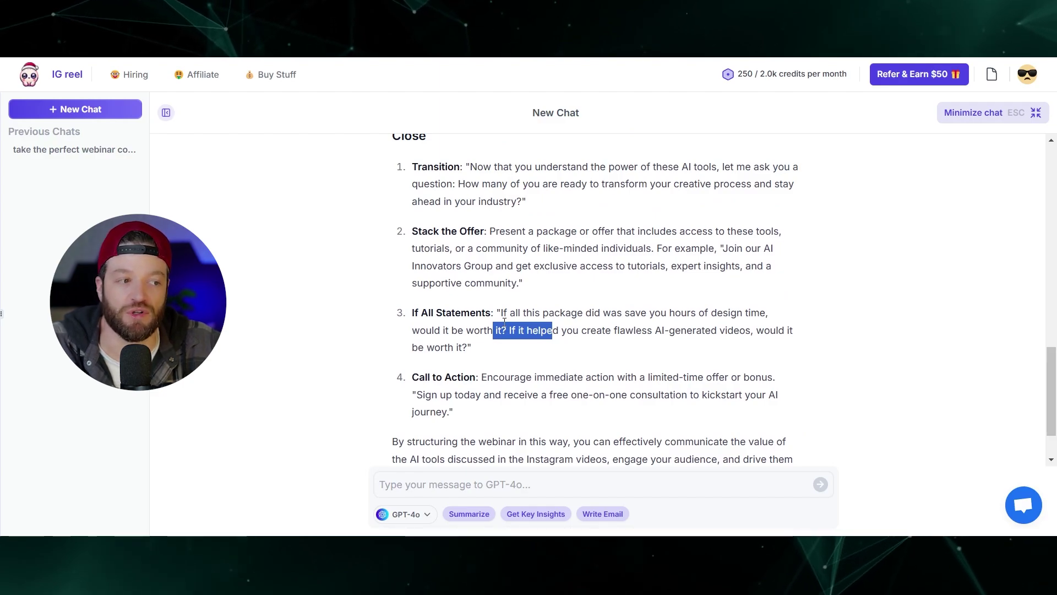
{"action": "scroll", "coordinate": [503, 324], "scroll_direction": "up", "scroll_amount": 5}
{"action": "left_click_drag", "start_coordinate": [568, 274], "coordinate": [597, 359]}
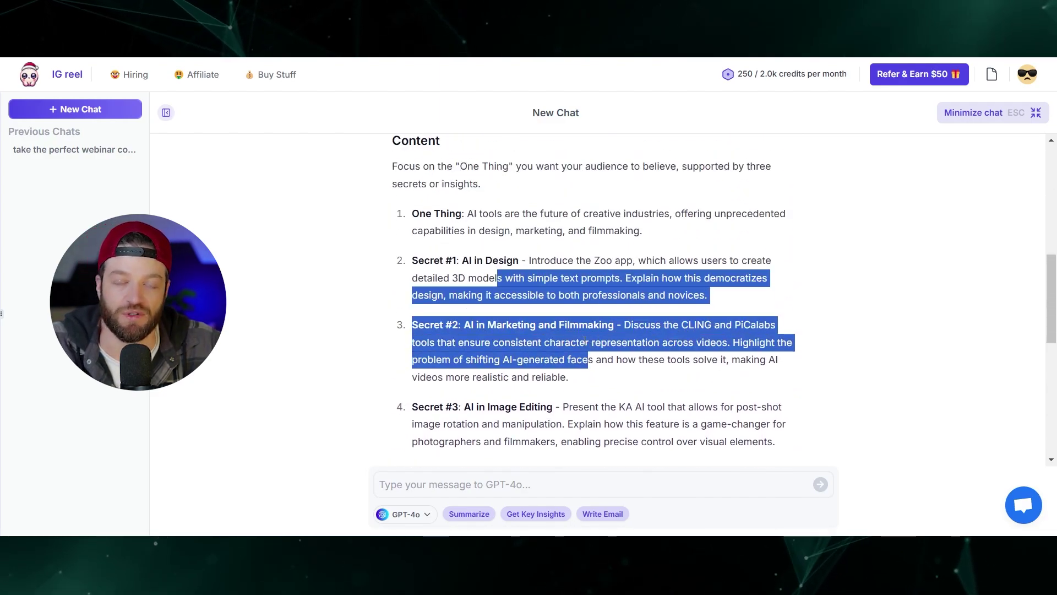
{"action": "scroll", "coordinate": [572, 274], "scroll_direction": "down", "scroll_amount": 5}
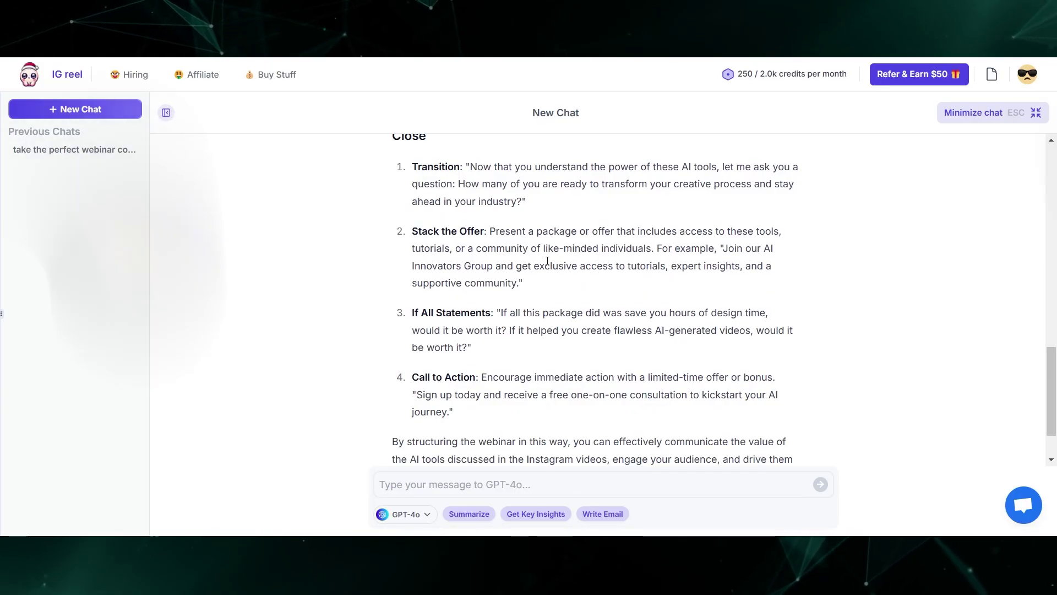
- Minimize the chat and record a new voice note, allowing microphone access
{"action": "key", "text": "Escape"}
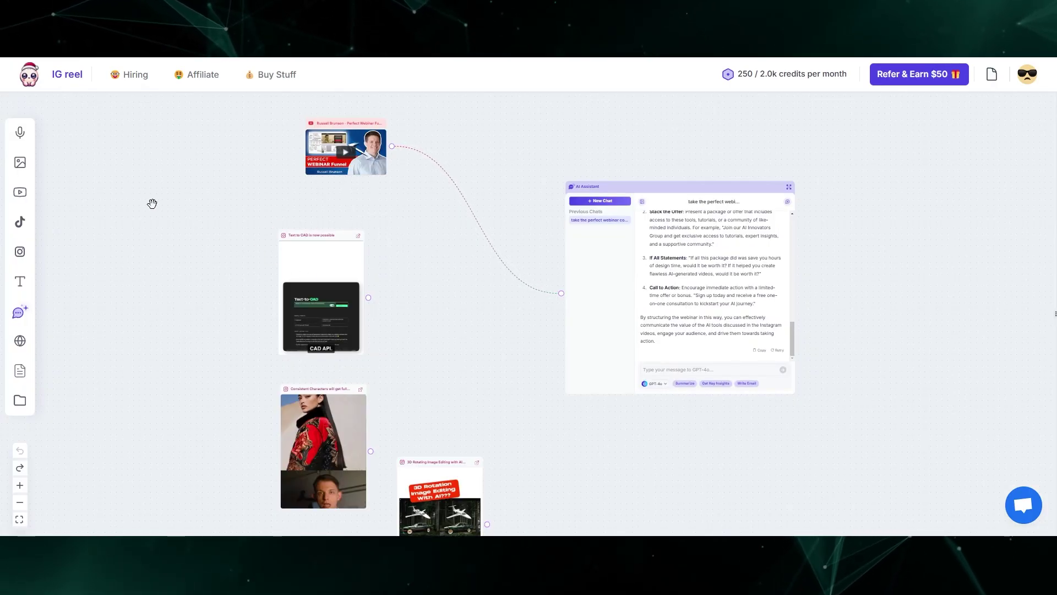
{"action": "left_click", "coordinate": [20, 135]}
{"action": "left_click", "coordinate": [209, 117]}
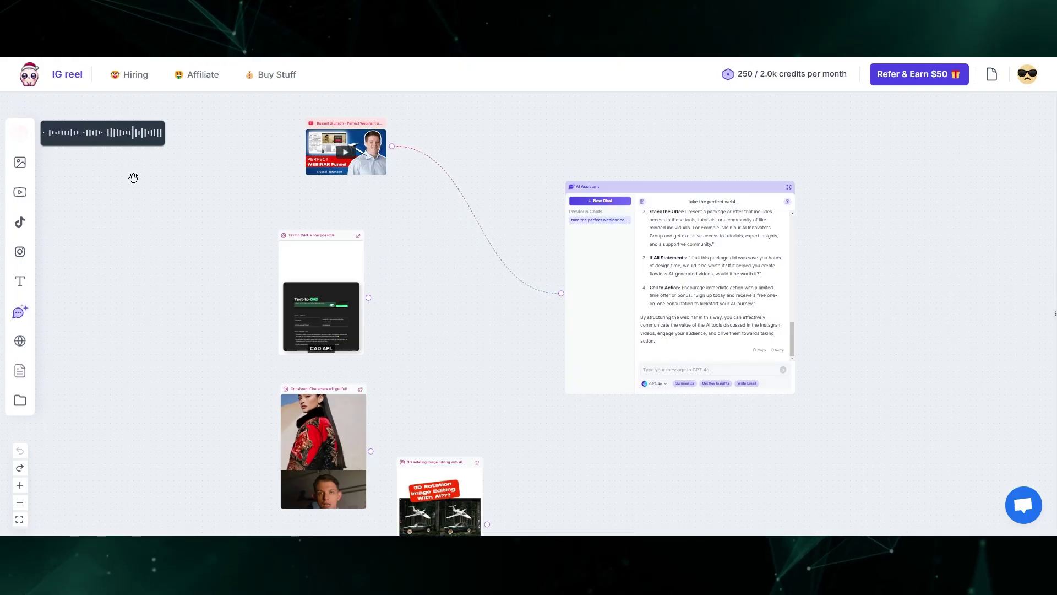
{"action": "left_click", "coordinate": [21, 135]}
- Place the new audio node beside the Text to CAD reel, shifting that reel left
{"action": "scroll", "coordinate": [459, 348], "scroll_direction": "up", "scroll_amount": 5}
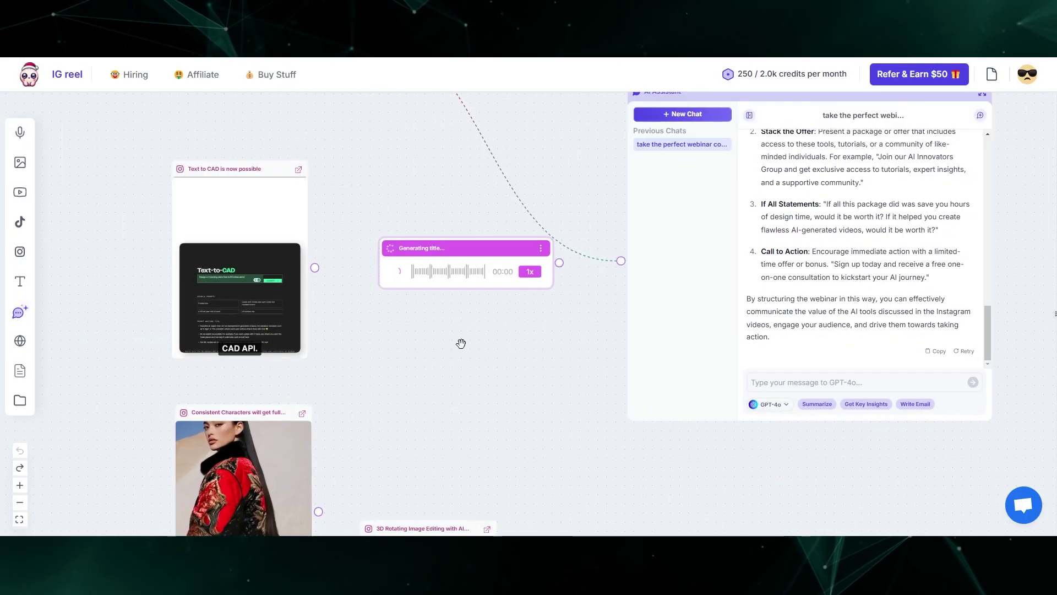
{"action": "left_click_drag", "start_coordinate": [483, 237], "coordinate": [414, 274]}
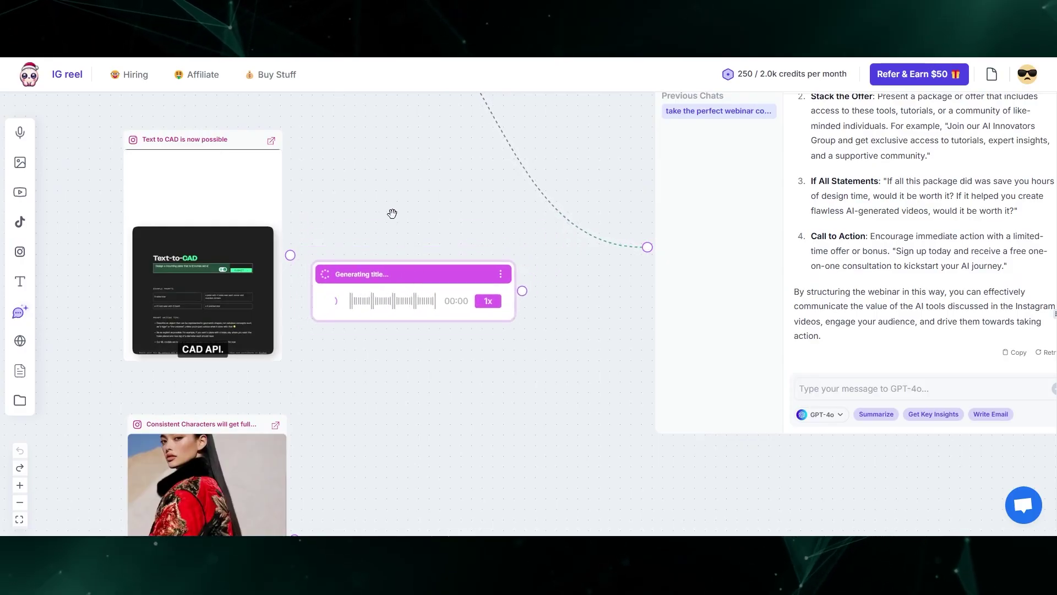
{"action": "scroll", "coordinate": [391, 213], "scroll_direction": "down", "scroll_amount": 2}
{"action": "left_click", "coordinate": [201, 157]}
{"action": "left_click_drag", "start_coordinate": [201, 157], "coordinate": [129, 159]}
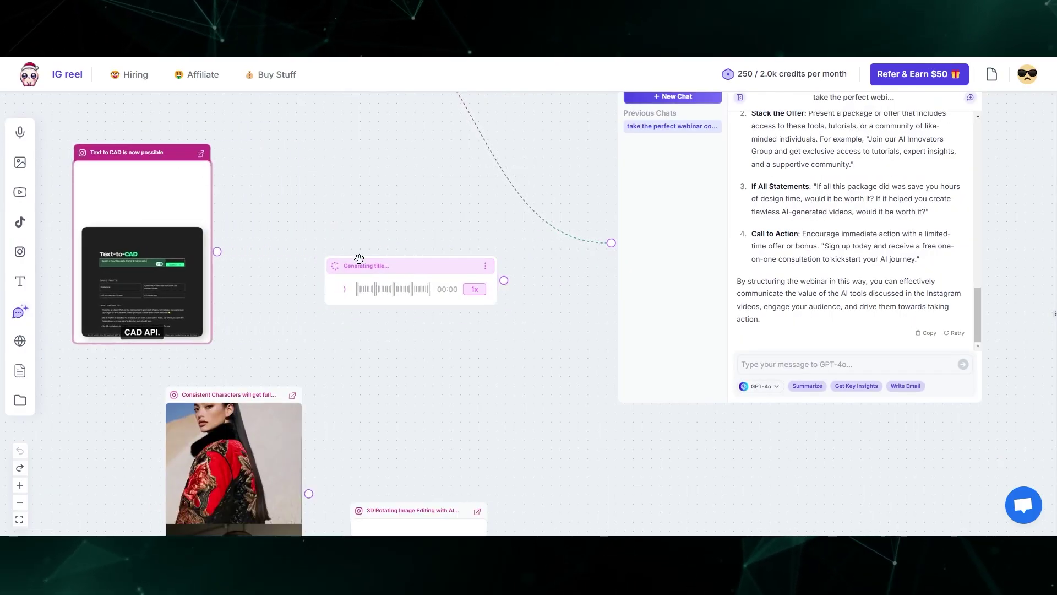
{"action": "left_click_drag", "start_coordinate": [460, 288], "coordinate": [388, 250]}
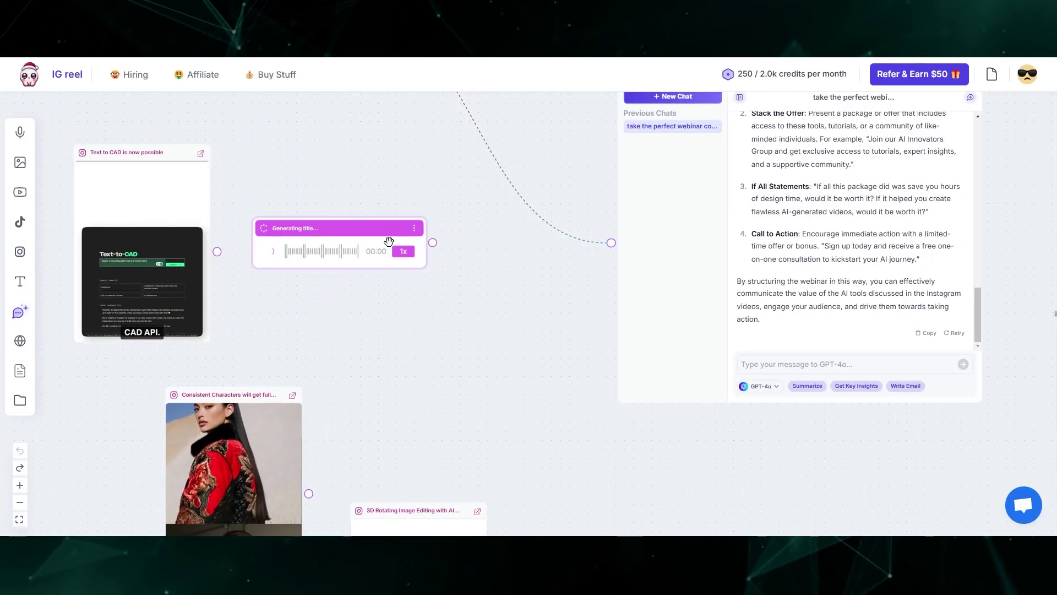
- Link the voice recording to the AI chat and type 'do it again but use the audio source'
{"action": "scroll", "coordinate": [323, 206], "scroll_direction": "down", "scroll_amount": 2}
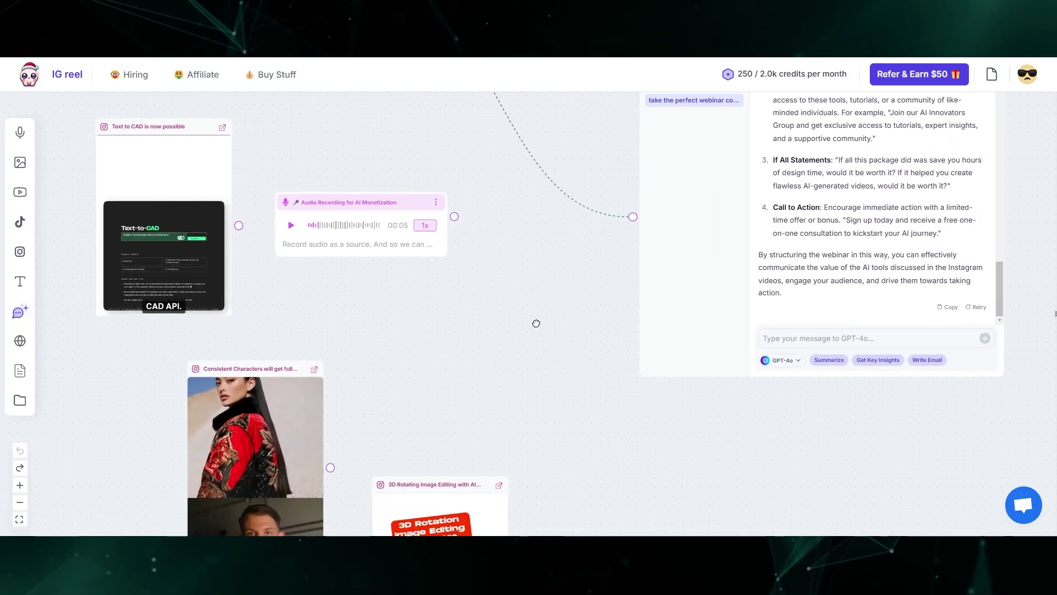
{"action": "scroll", "coordinate": [276, 201], "scroll_direction": "right", "scroll_amount": 3}
{"action": "left_click_drag", "start_coordinate": [369, 265], "coordinate": [450, 189]}
{"action": "scroll", "coordinate": [420, 341], "scroll_direction": "up", "scroll_amount": 2}
{"action": "scroll", "coordinate": [396, 330], "scroll_direction": "down", "scroll_amount": 2}
{"action": "scroll", "coordinate": [387, 312], "scroll_direction": "right", "scroll_amount": 2}
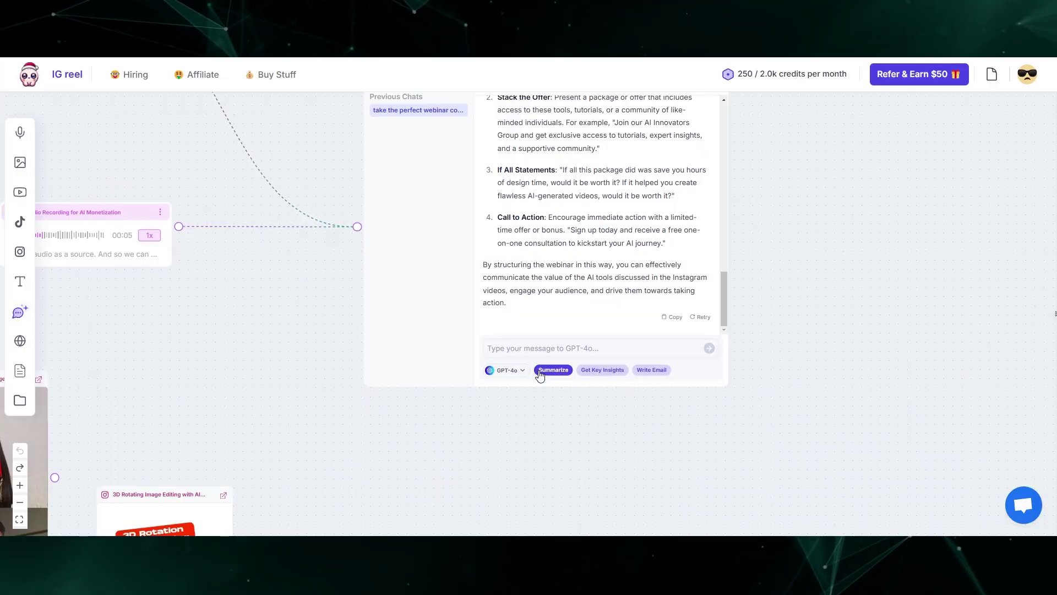
{"action": "left_click", "coordinate": [518, 349]}
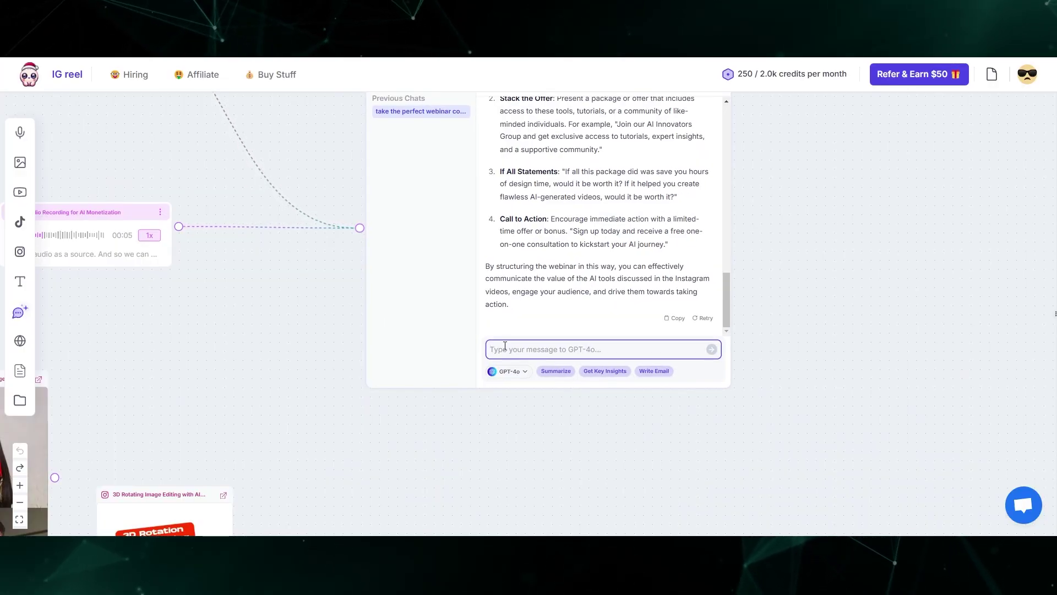
{"action": "type", "text": "do it agai"}
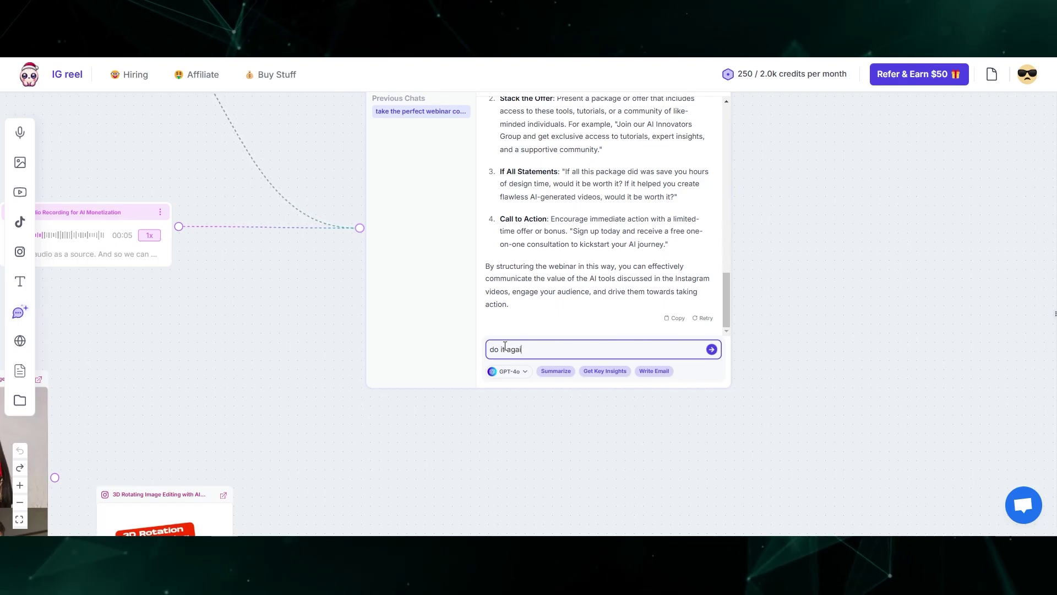
{"action": "type", "text": "n but use "}
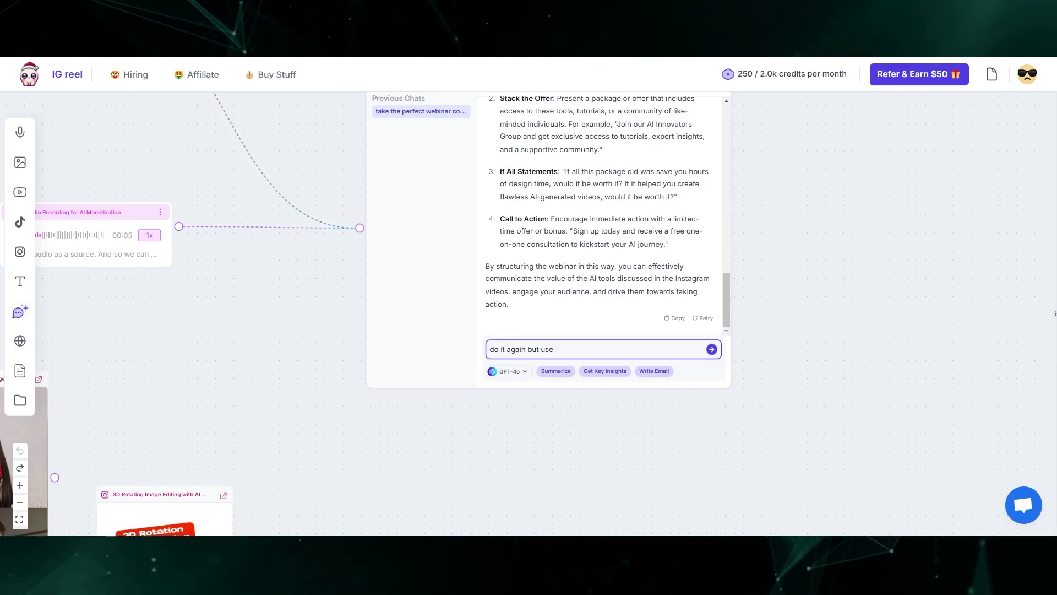
{"action": "type", "text": "the audio"}
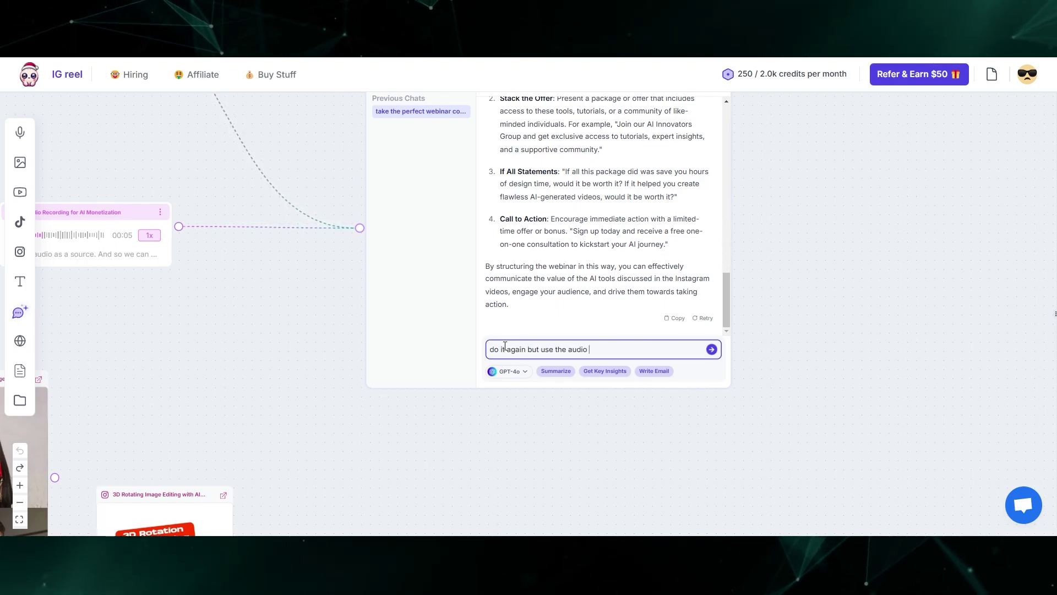
{"action": "type", "text": " source"}
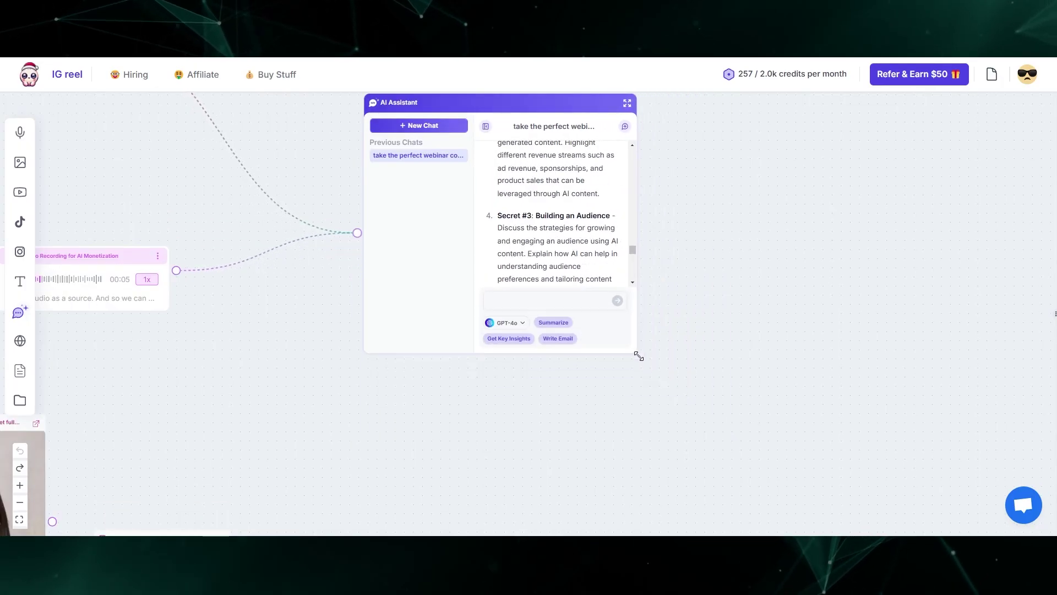
- Enlarge the AI Assistant panel from its corner and adjust the board view around it
{"action": "left_click_drag", "start_coordinate": [638, 357], "coordinate": [922, 505]}
{"action": "left_click_drag", "start_coordinate": [983, 419], "coordinate": [894, 386]}
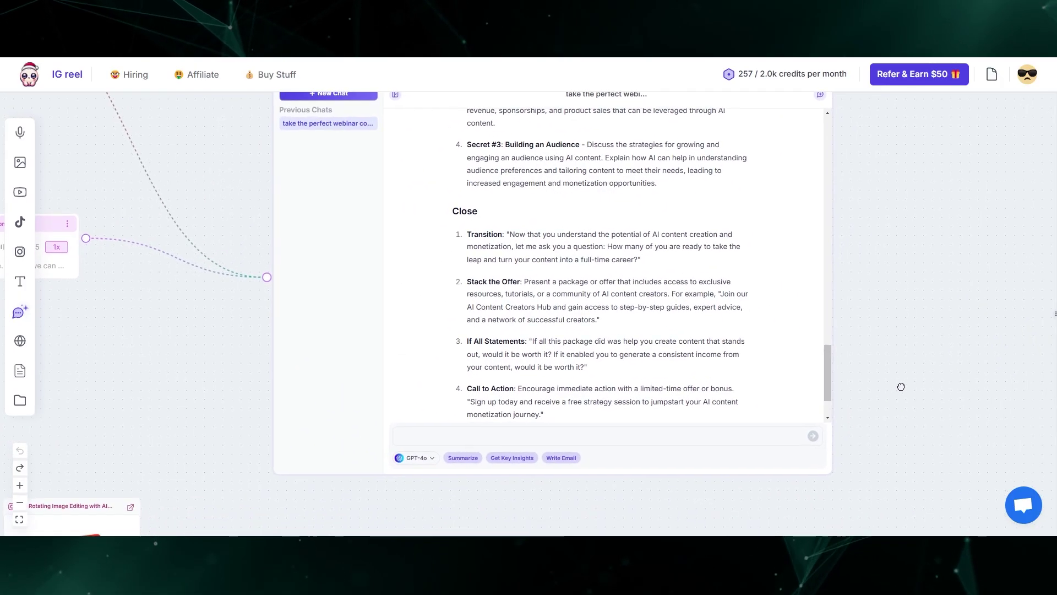
{"action": "scroll", "coordinate": [716, 275], "scroll_direction": "up", "scroll_amount": 4}
{"action": "mouse_move", "coordinate": [920, 245]}
{"action": "left_mouse_down"}
{"action": "mouse_move", "coordinate": [924, 281]}
{"action": "mouse_move", "coordinate": [932, 262]}
{"action": "left_mouse_up"}
{"action": "scroll", "coordinate": [564, 254], "scroll_direction": "up", "scroll_amount": 1}
{"action": "scroll", "coordinate": [561, 254], "scroll_direction": "down", "scroll_amount": 4}
{"action": "scroll", "coordinate": [560, 252], "scroll_direction": "up", "scroll_amount": 3}
{"action": "scroll", "coordinate": [559, 253], "scroll_direction": "up", "scroll_amount": 5}
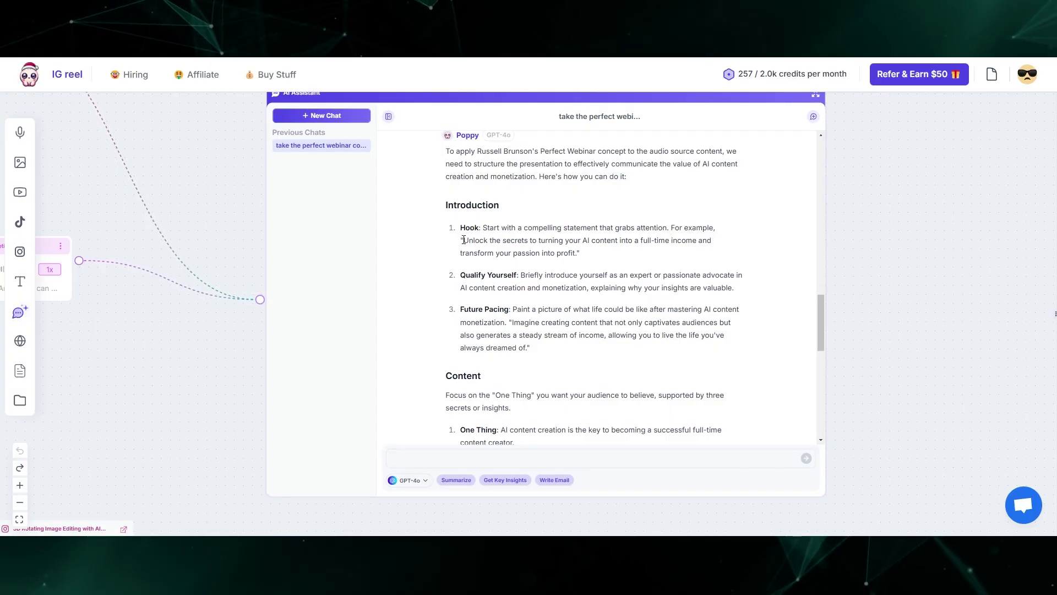
- Select and scroll through the new Perfect Webinar outline from the Hook to the call to action
{"action": "left_click_drag", "start_coordinate": [484, 241], "coordinate": [678, 410]}
{"action": "scroll", "coordinate": [577, 248], "scroll_direction": "down", "scroll_amount": 6}
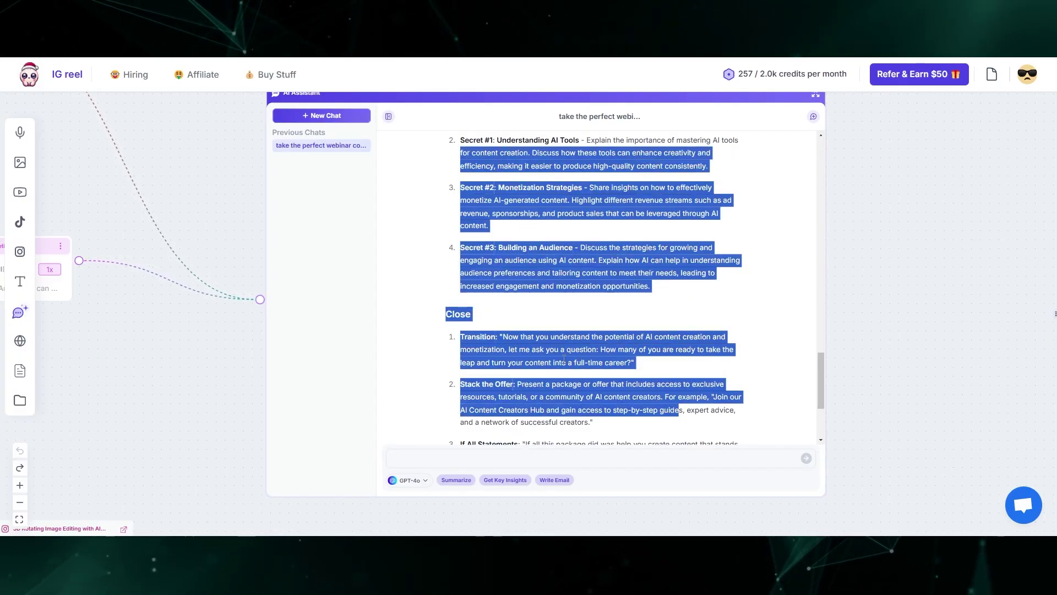
{"action": "scroll", "coordinate": [564, 357], "scroll_direction": "down", "scroll_amount": 1}
{"action": "scroll", "coordinate": [531, 264], "scroll_direction": "down", "scroll_amount": 2}
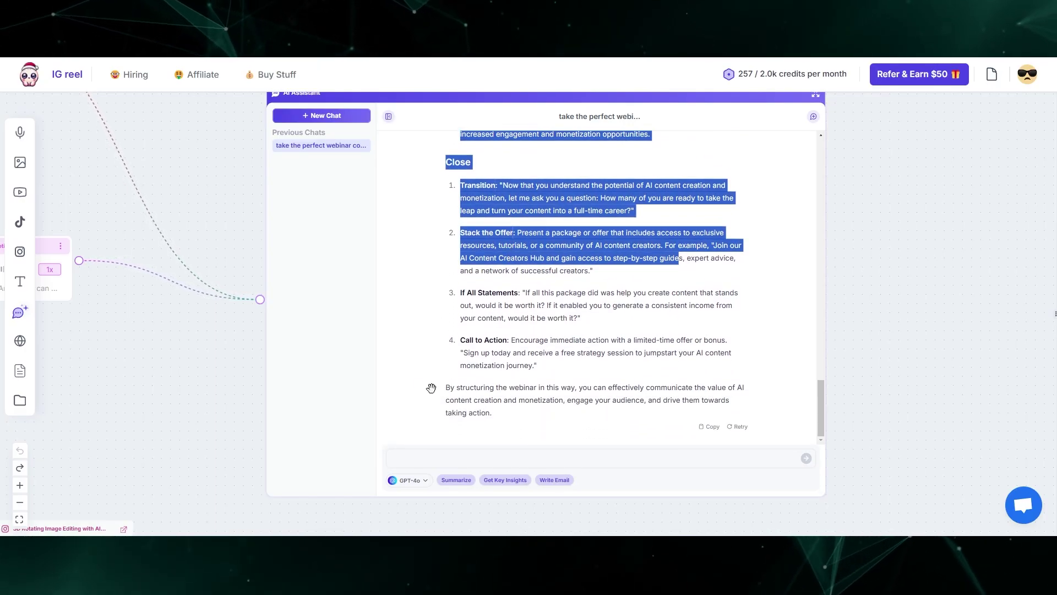
- Ask the chat to 'condense this into a youtube midroll ad' and review the resulting ad script
{"action": "left_click", "coordinate": [411, 458]}
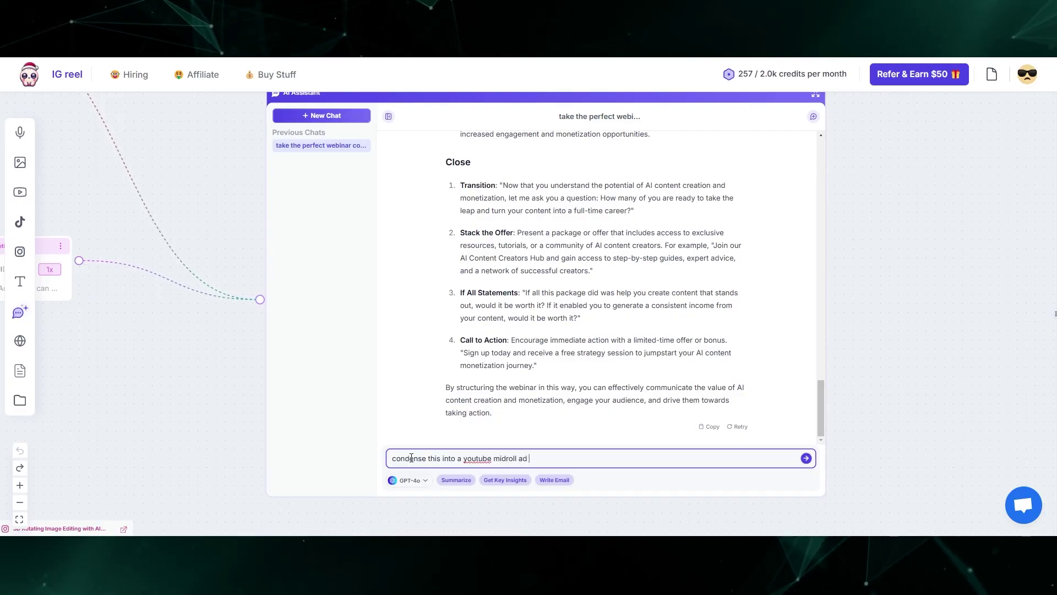
{"action": "key", "text": "Return"}
{"action": "left_click_drag", "start_coordinate": [434, 199], "coordinate": [593, 349]}
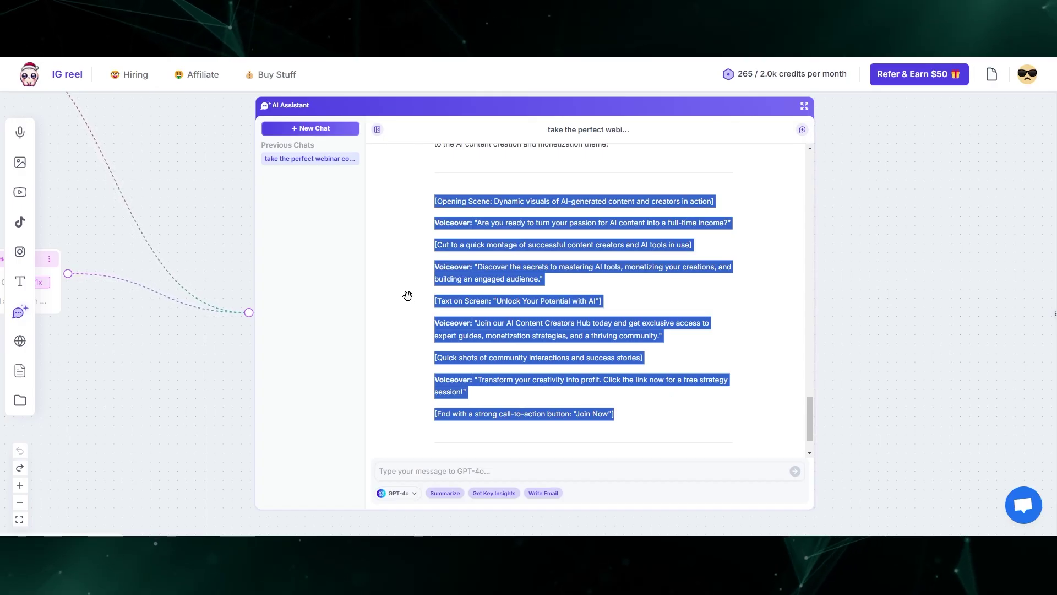
{"action": "left_click", "coordinate": [370, 223]}
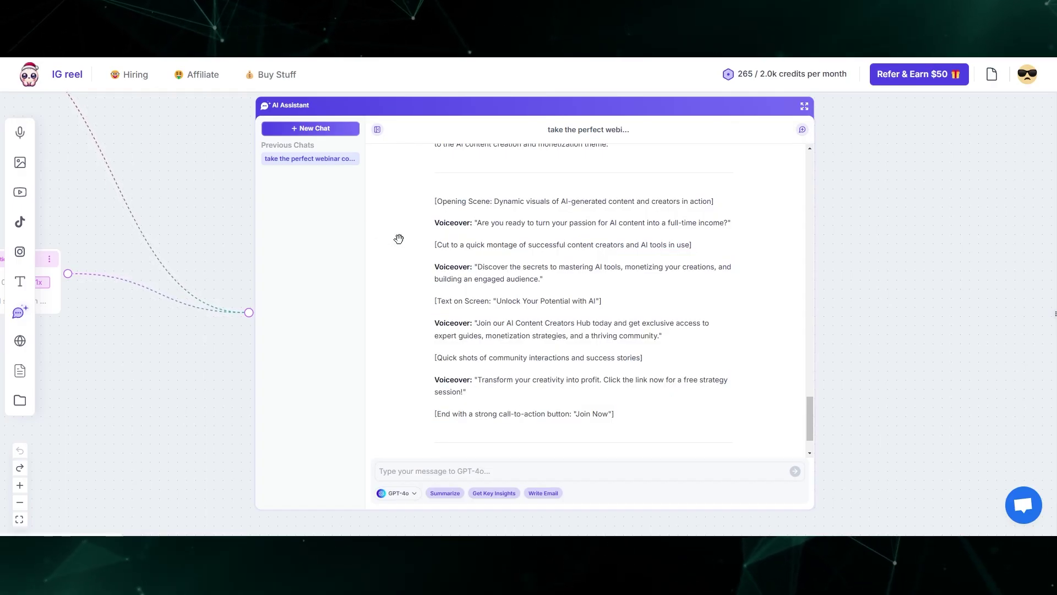
- Record a second voice note with the left toolbar's mic button
{"action": "left_click", "coordinate": [28, 137]}
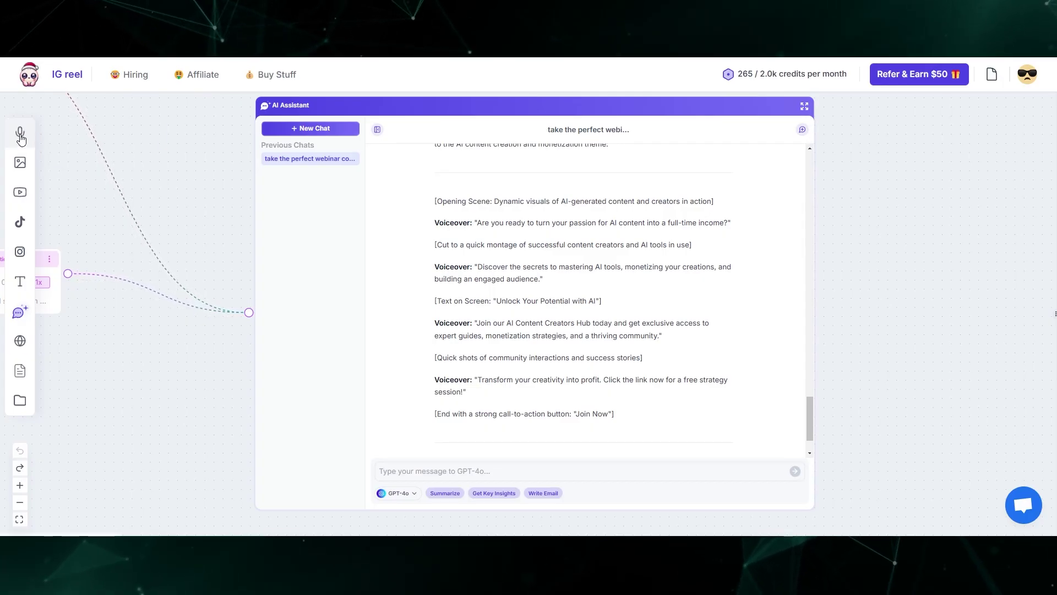
- Link the AI Content Creation Secrets recording to the chat and request 'do it again using the new audio source'
{"action": "left_click_drag", "start_coordinate": [141, 406], "coordinate": [361, 338]}
{"action": "left_click_drag", "start_coordinate": [714, 221], "coordinate": [244, 312]}
{"action": "left_click_drag", "start_coordinate": [336, 326], "coordinate": [469, 244]}
{"action": "left_click", "coordinate": [627, 405]}
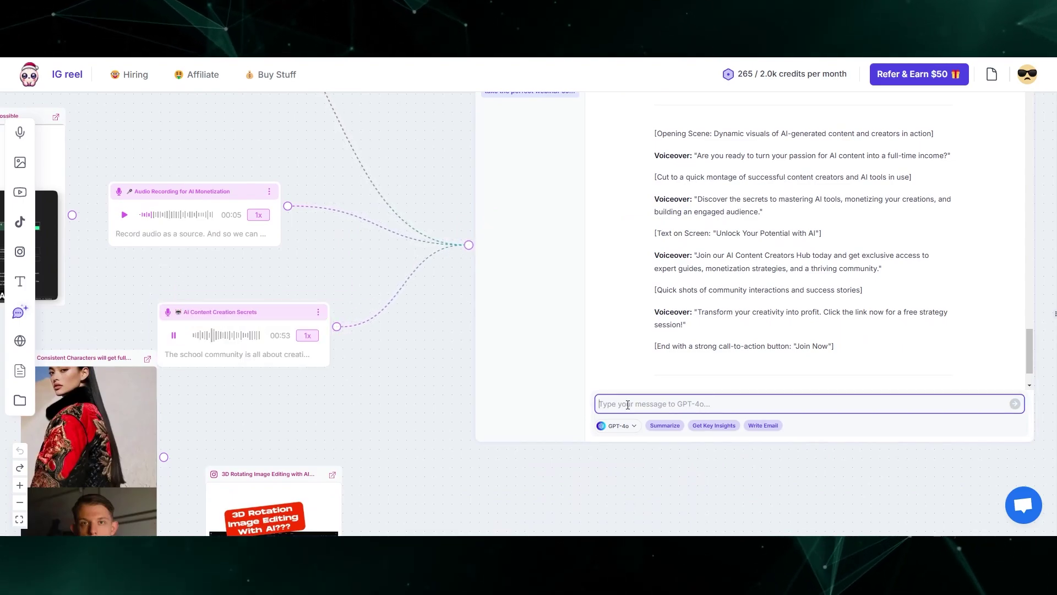
{"action": "type", "text": "do it again using the new audio sourc"}
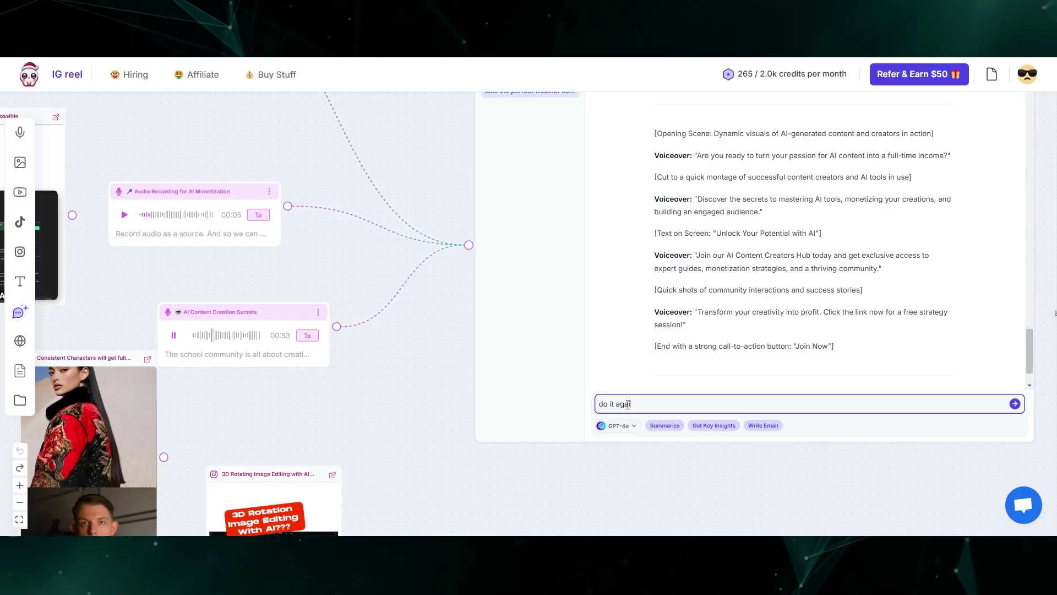